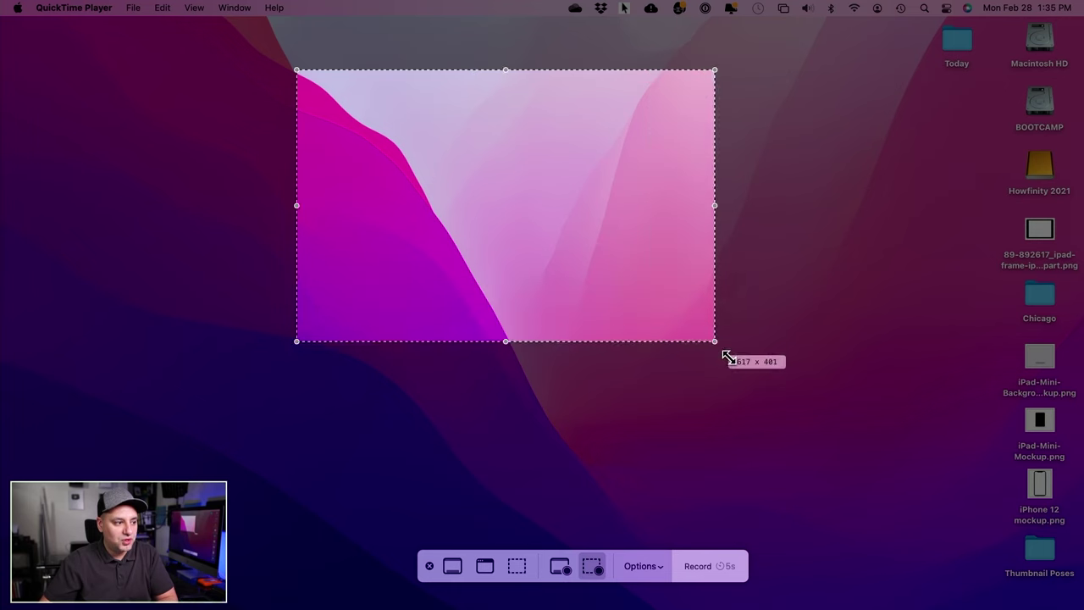
pyautogui.moveTo(725, 355); pyautogui.dragTo(806, 421)
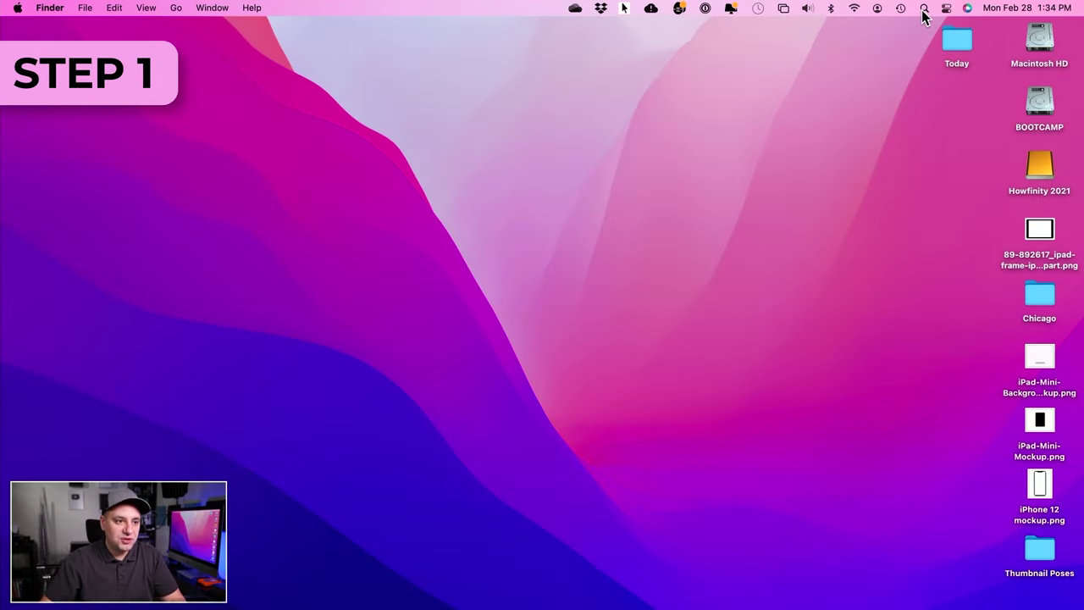
# Step: Find QuickTime Player with a Spotlight search, launch it, and dismiss its file-opening dialog
pyautogui.click(924, 10)
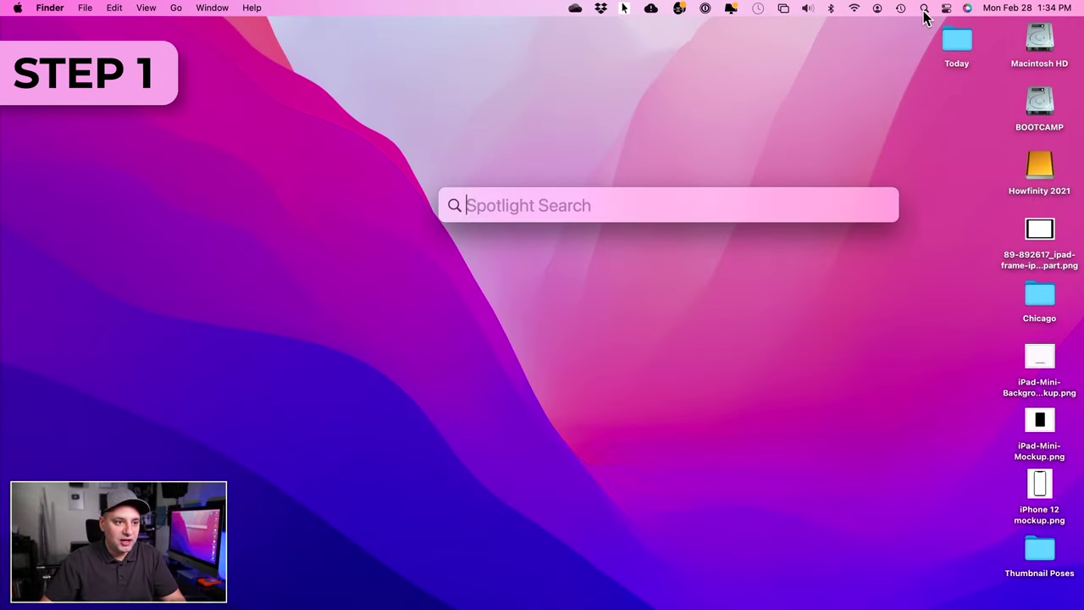
pyautogui.write('quick')
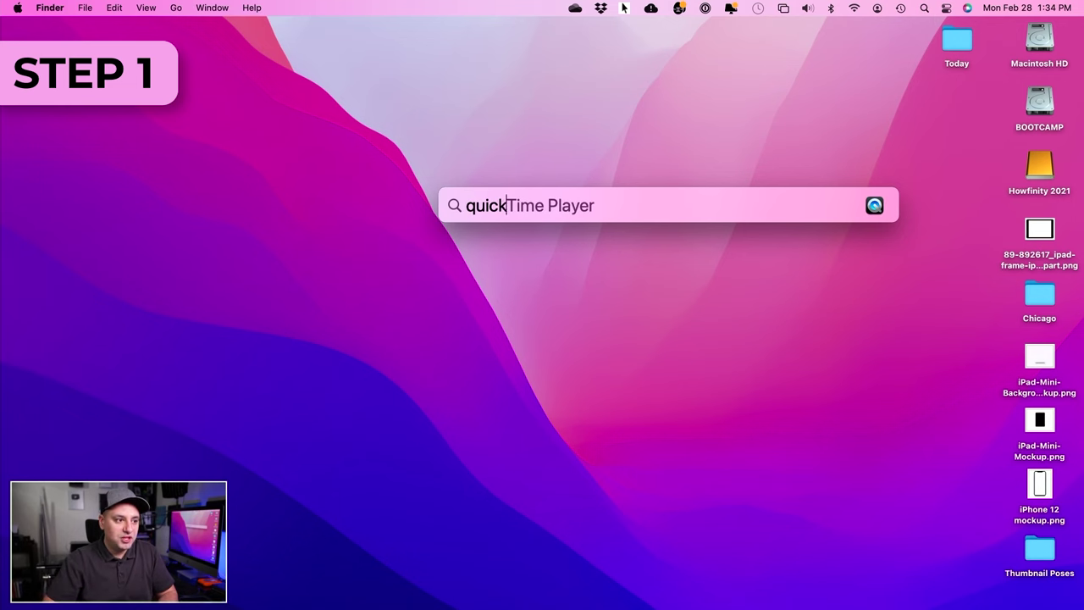
pyautogui.write('time')
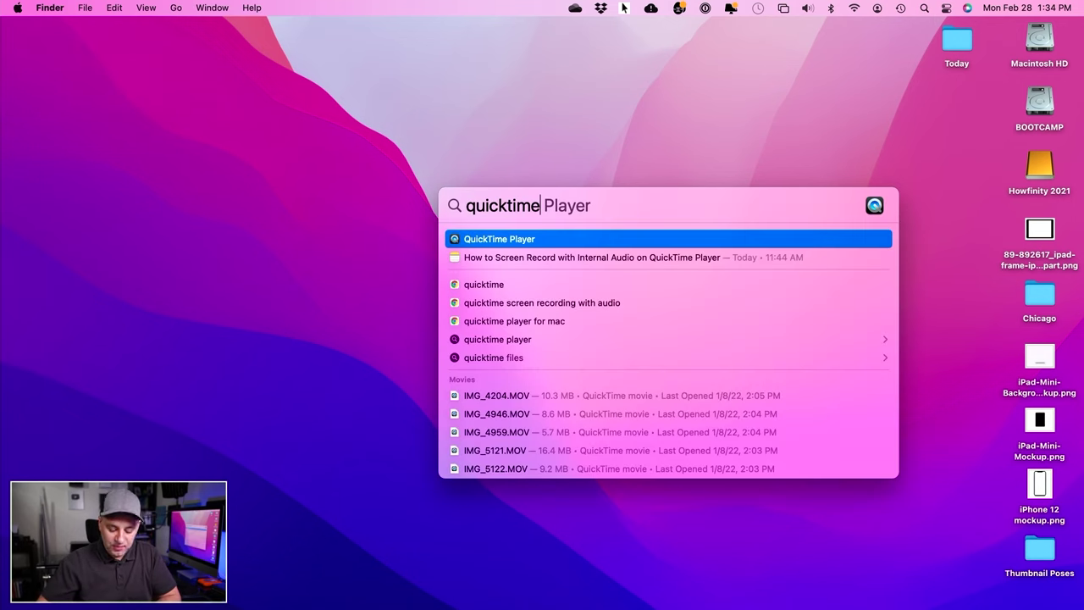
pyautogui.press('Return')
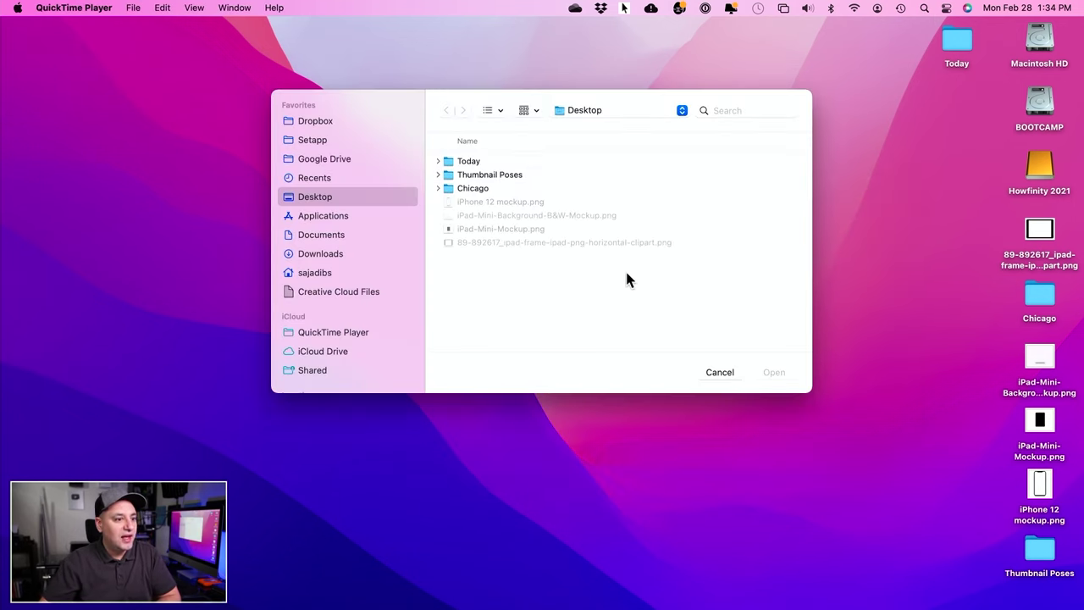
pyautogui.click(703, 373)
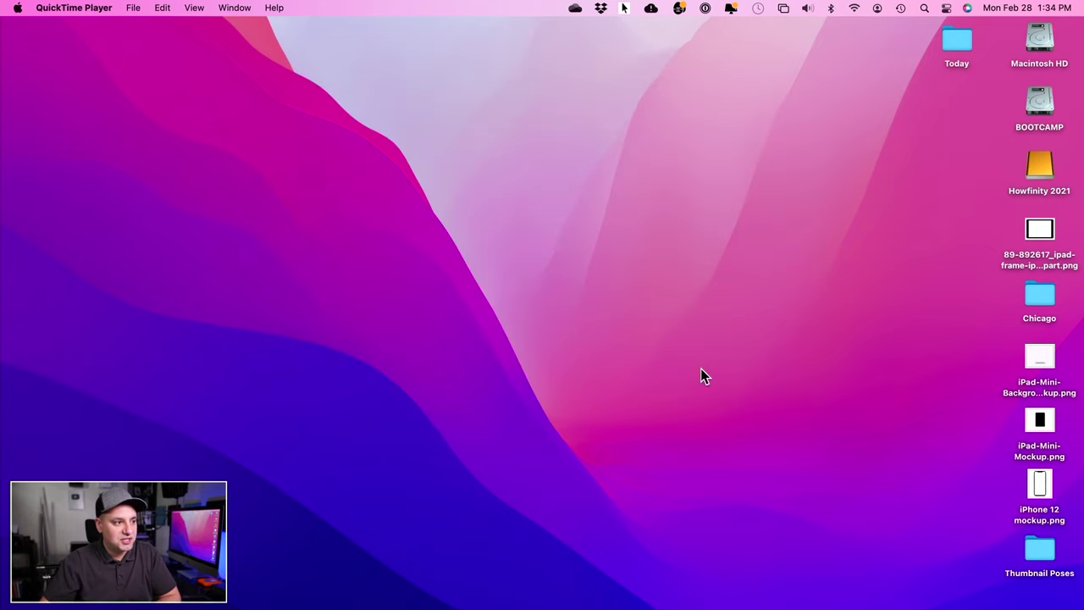
# Step: Start a new screen recording in QuickTime Player
pyautogui.click(133, 8)
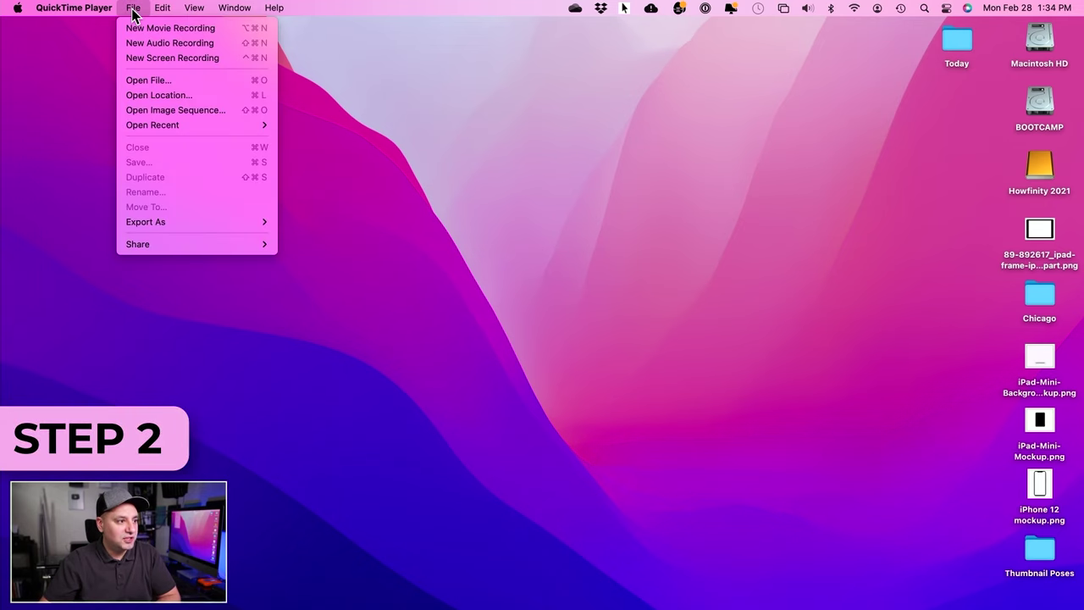
pyautogui.click(198, 58)
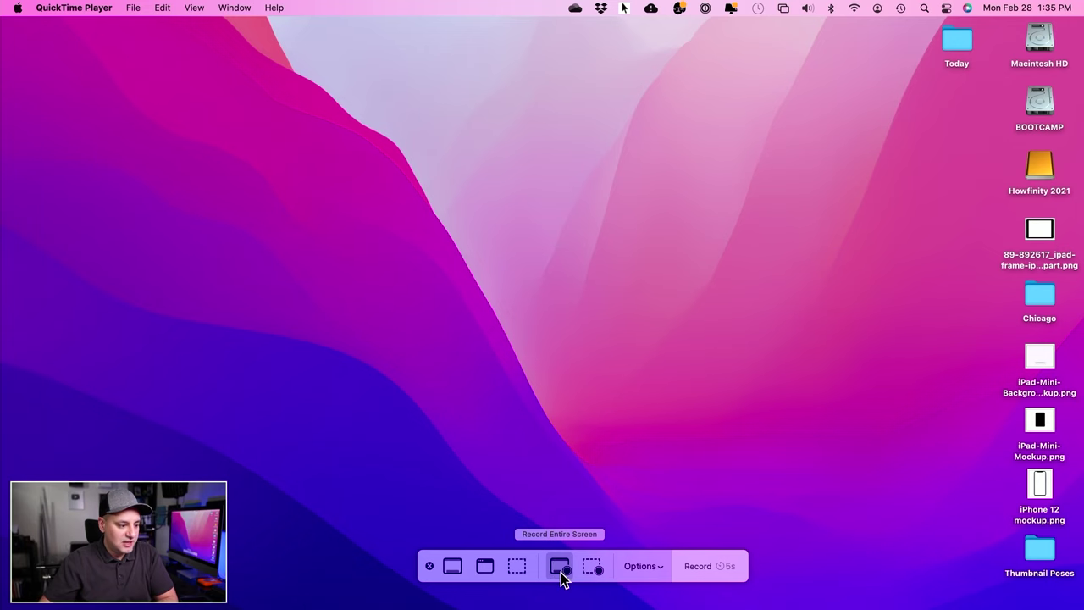
# Step: Try recording a selected portion with a smaller frame, and switch back to recording the entire screen
pyautogui.click(593, 568)
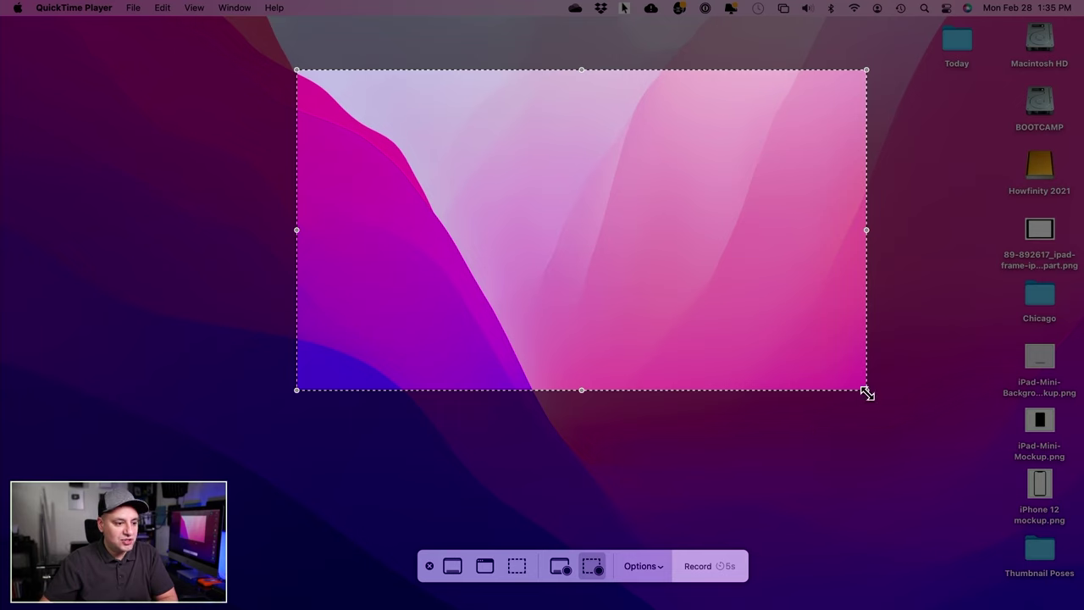
pyautogui.moveTo(866, 392); pyautogui.dragTo(772, 377)
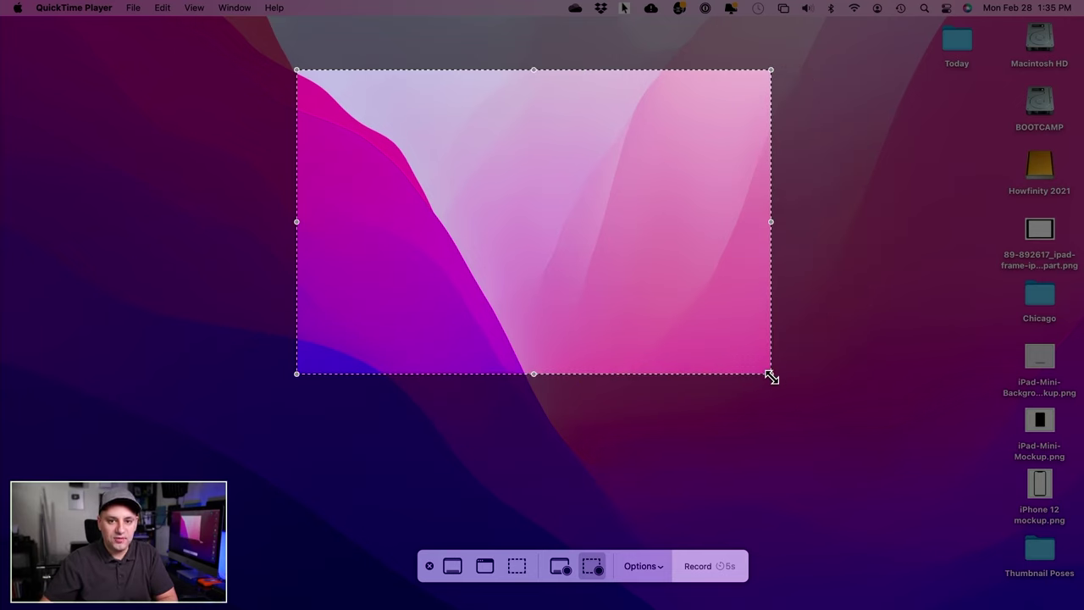
pyautogui.click(559, 566)
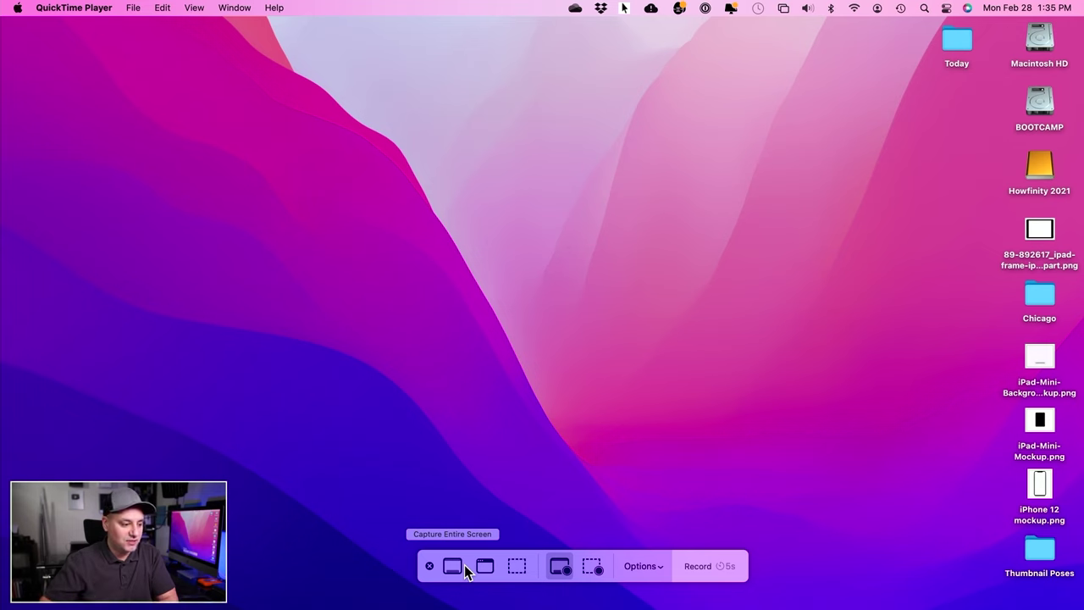
# Step: Configure the recording to save to the Desktop, with the timer set to None and the Built-in Microphone as audio source
pyautogui.click(642, 566)
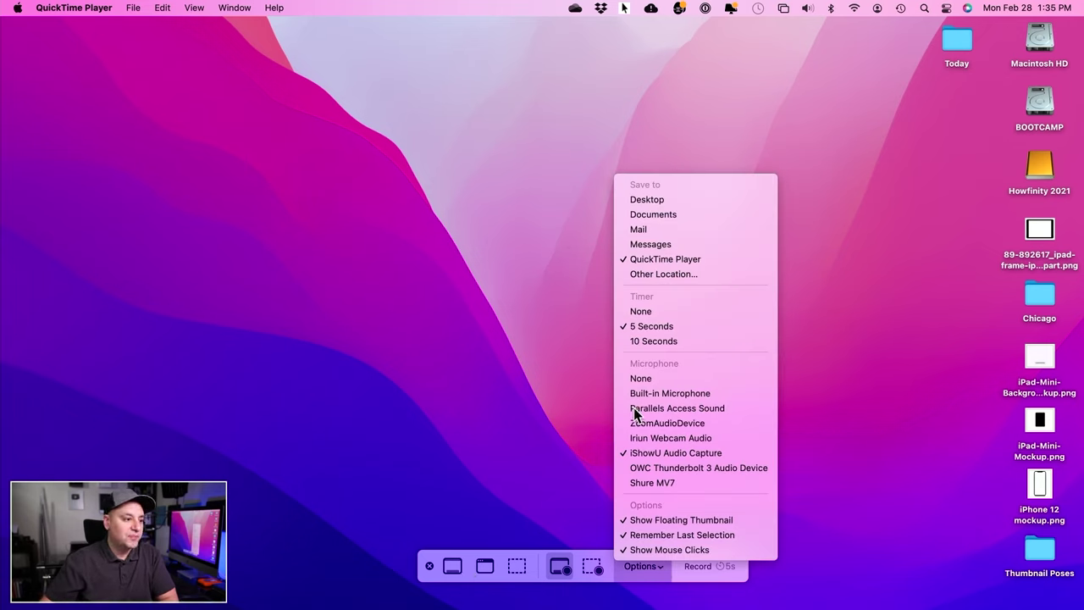
pyautogui.click(641, 202)
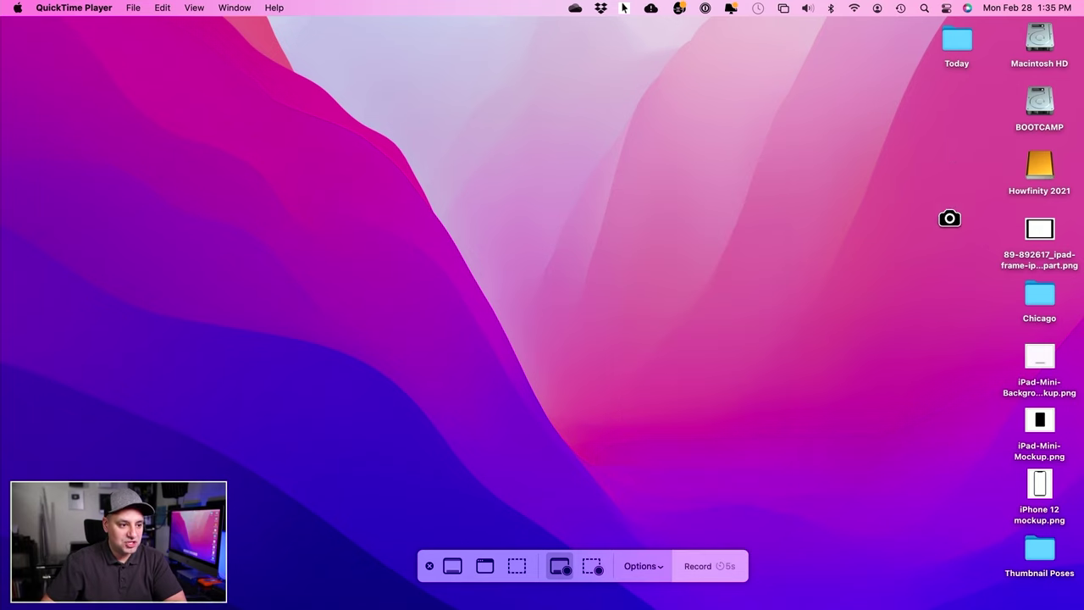
pyautogui.click(641, 566)
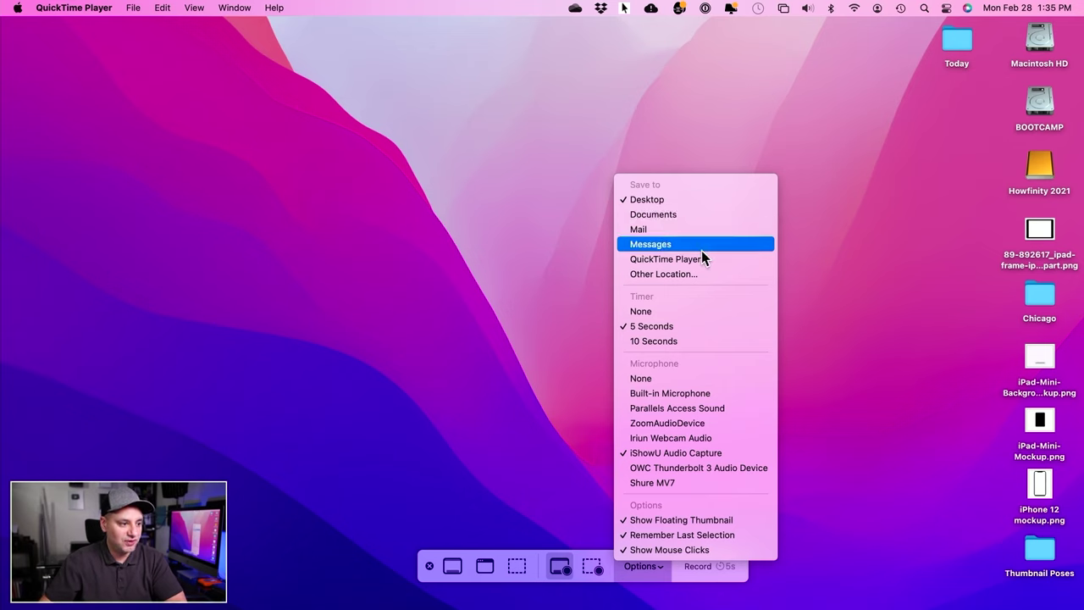
pyautogui.click(650, 312)
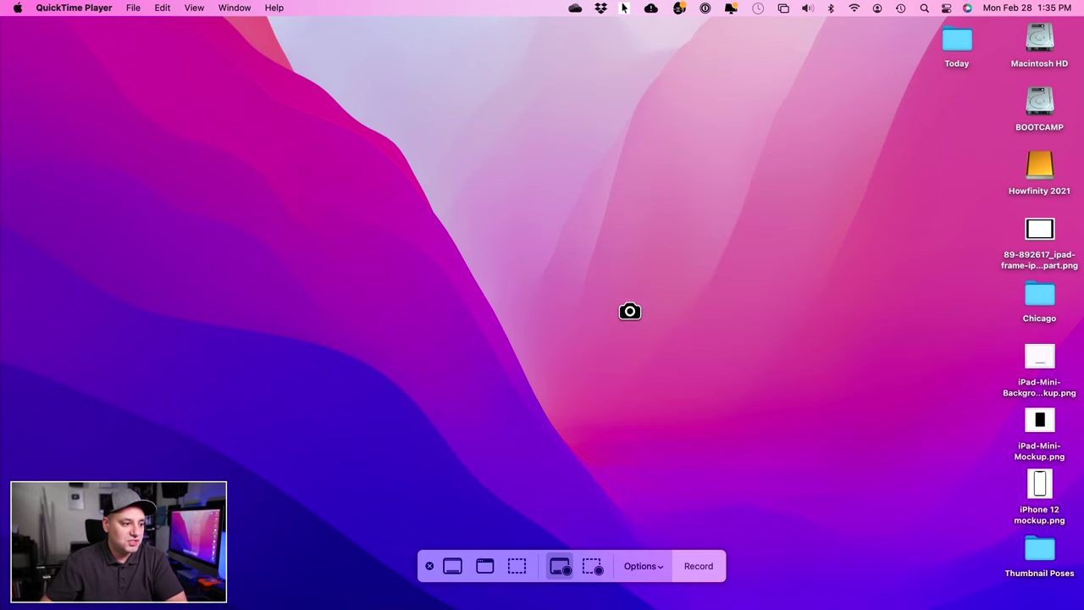
pyautogui.click(660, 564)
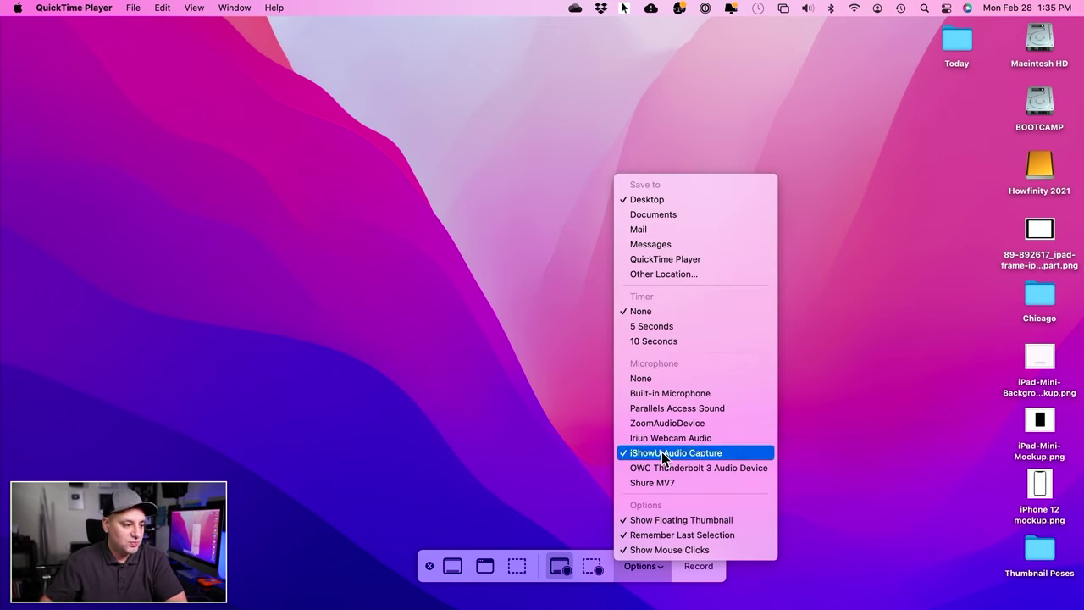
pyautogui.click(651, 392)
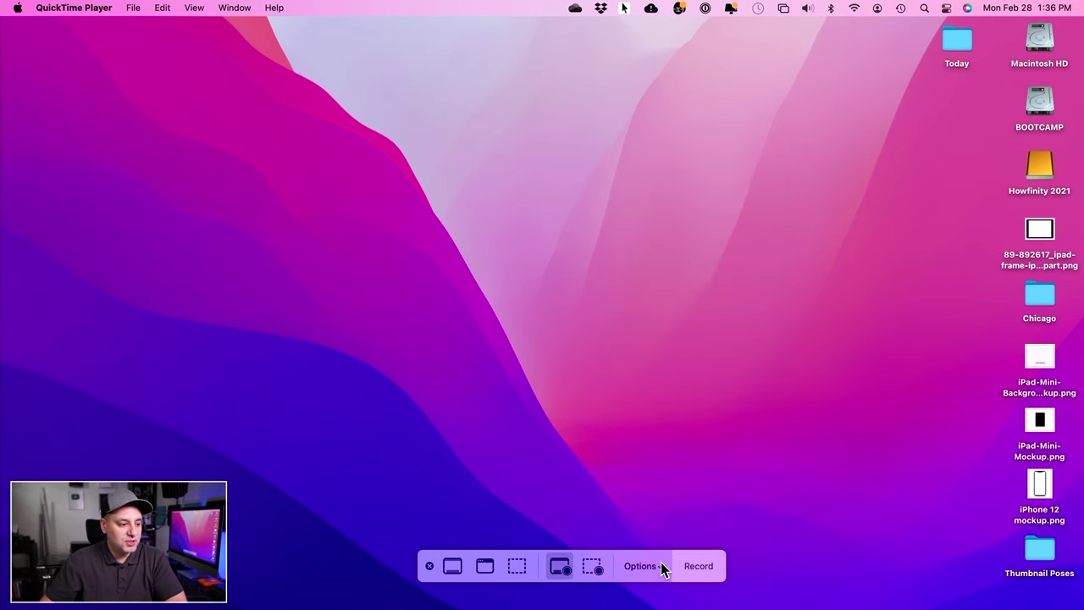
pyautogui.click(660, 563)
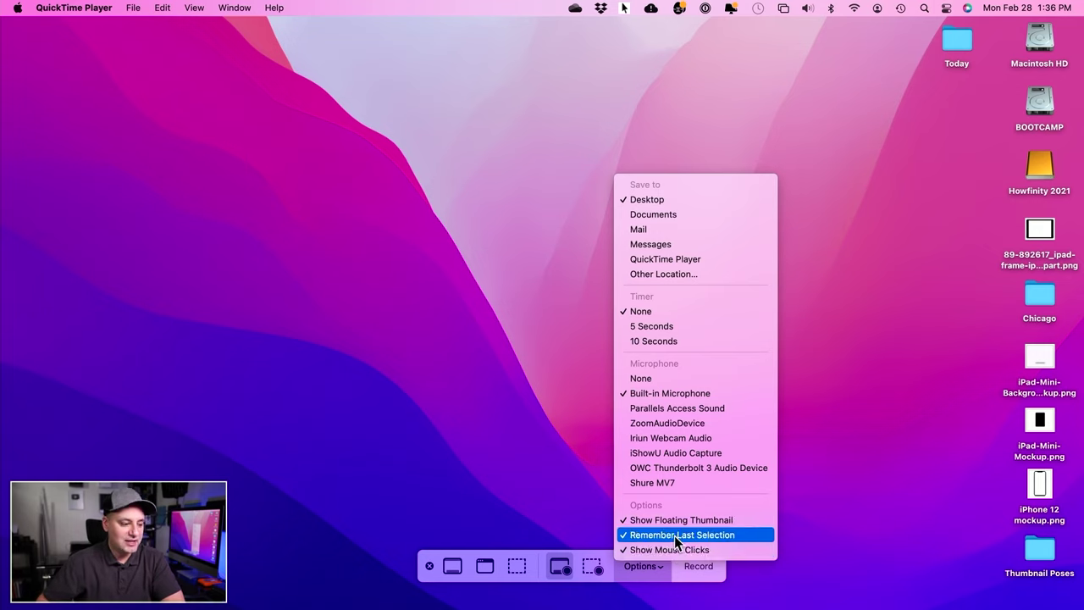
pyautogui.click(641, 571)
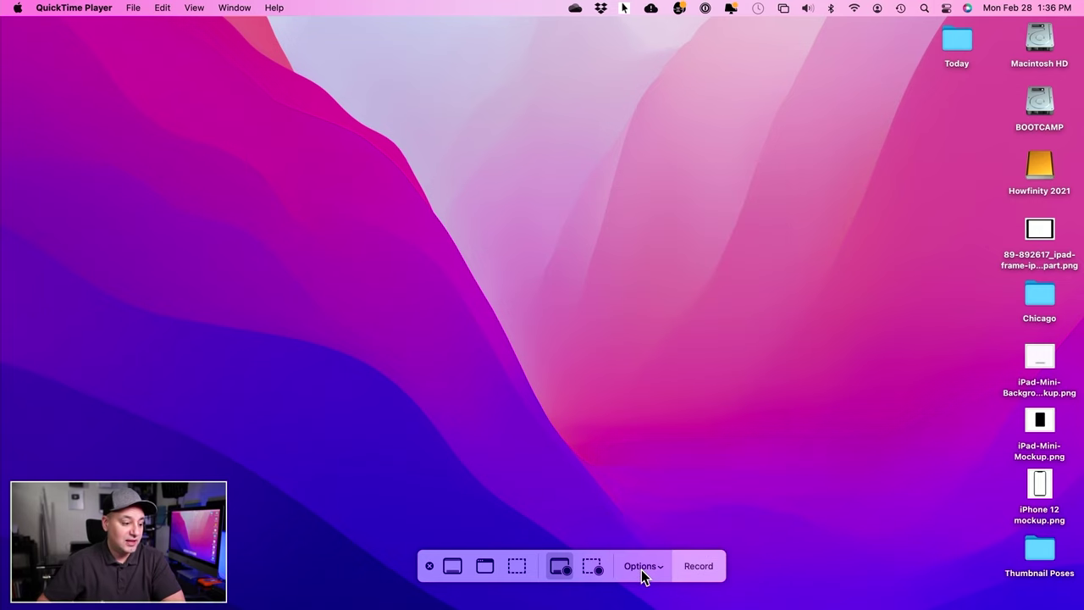
# Step: Record the entire screen while briefly previewing the iPad frame PNG on the desktop, and stop the recording
pyautogui.click(697, 567)
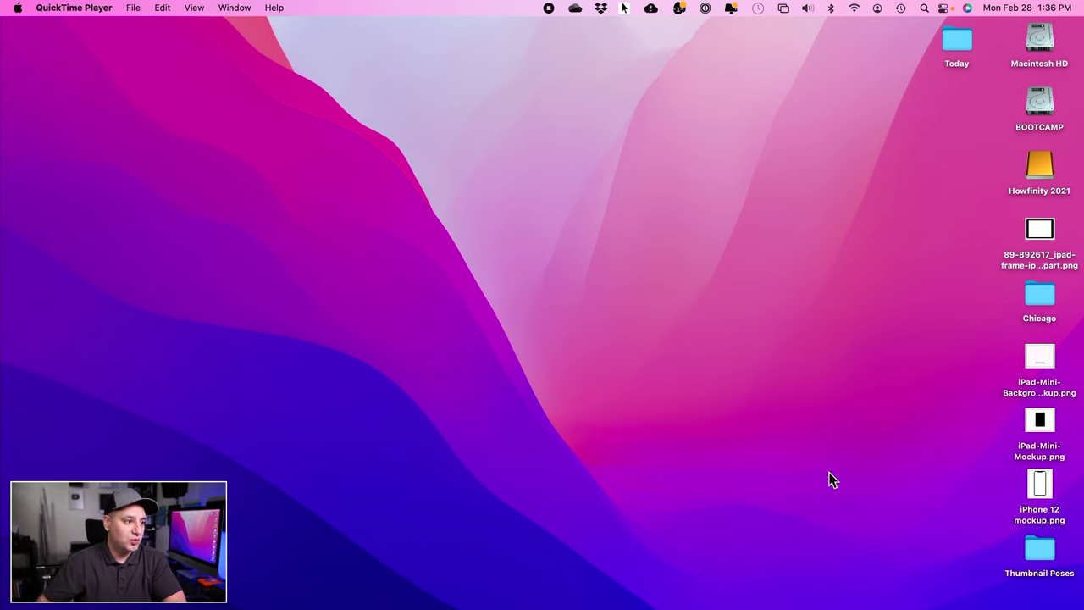
pyautogui.click(1039, 230)
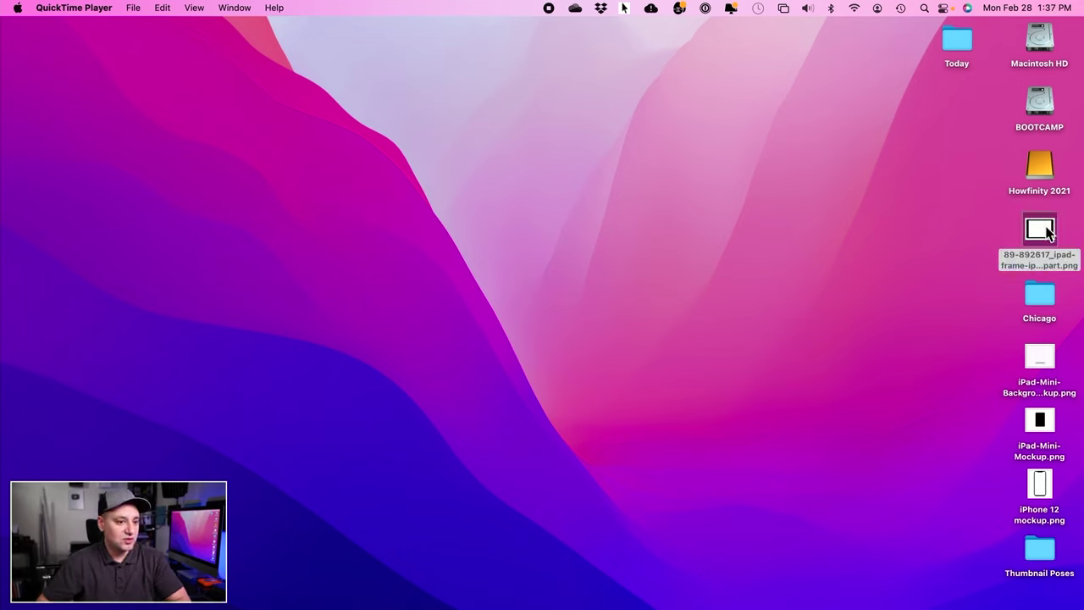
pyautogui.press('space')
pyautogui.press('space')
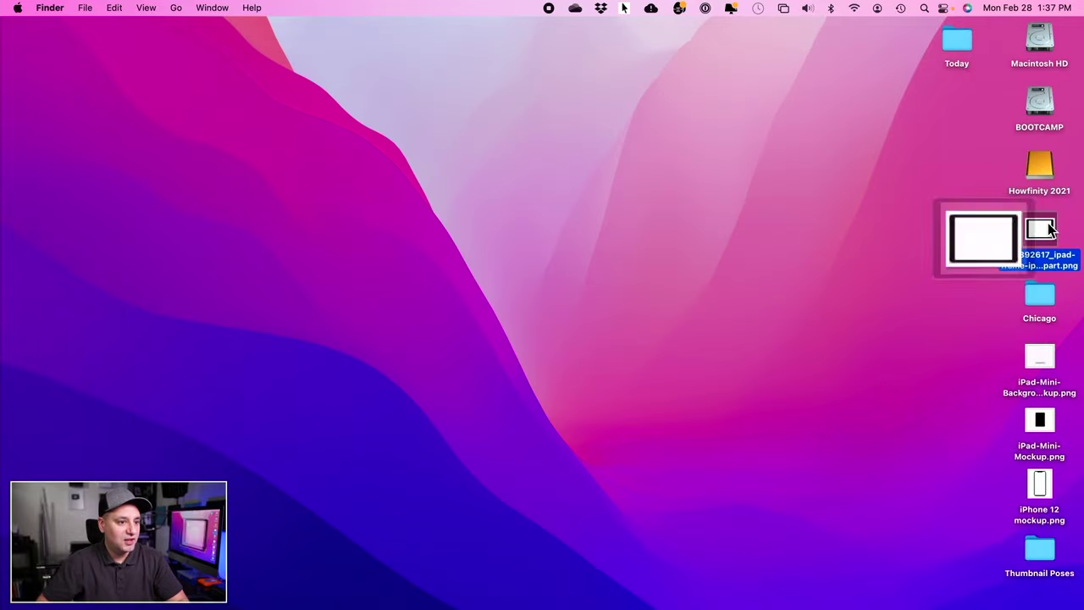
pyautogui.click(549, 9)
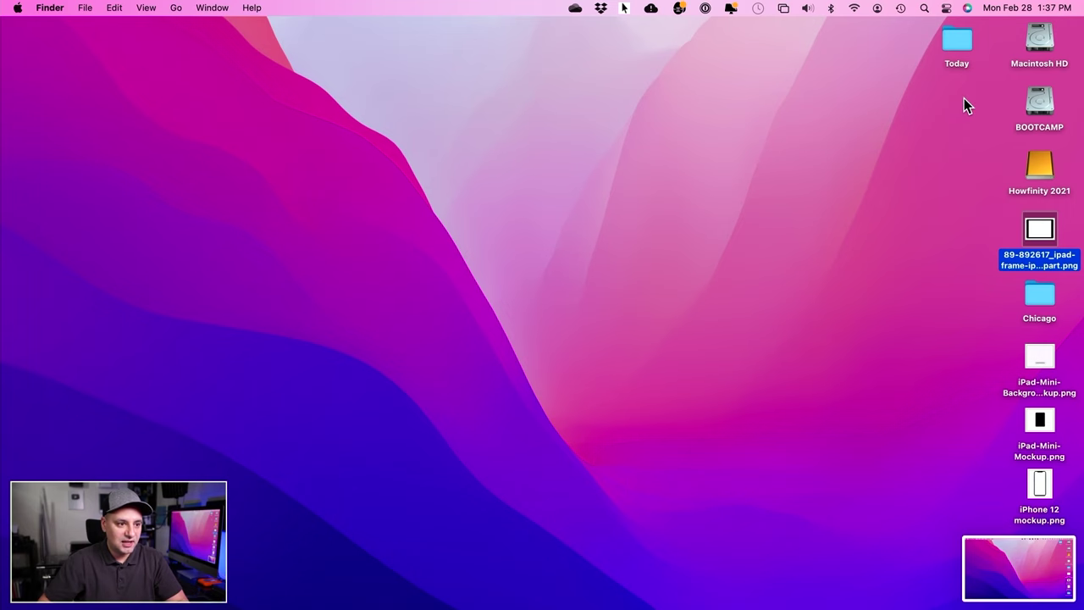
# Step: Preview the new screen recording file on the desktop with Quick Look and close the preview
pyautogui.click(1035, 574)
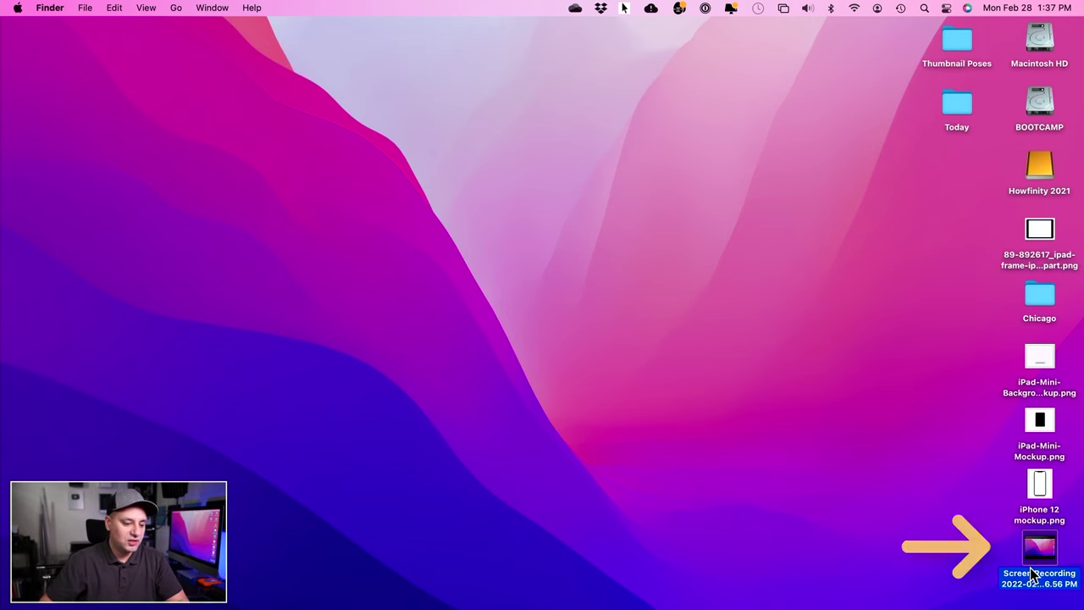
pyautogui.press('space')
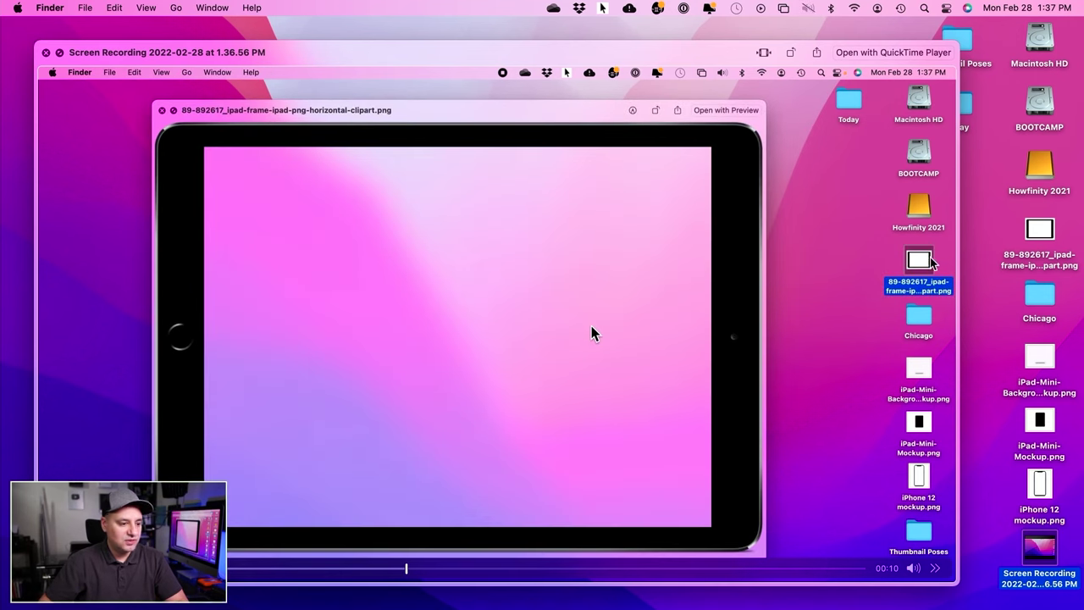
pyautogui.press('space')
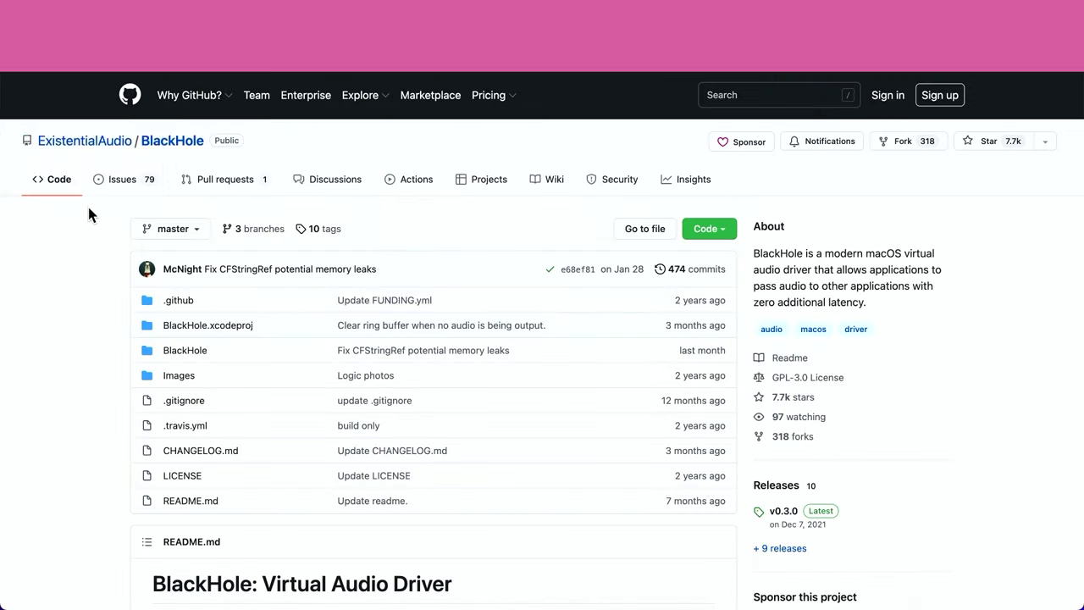
# Step: Open the Download Installer link under Option 1 of the installation instructions in BlackHole's GitHub README
pyautogui.scroll(-5, 103, 370)
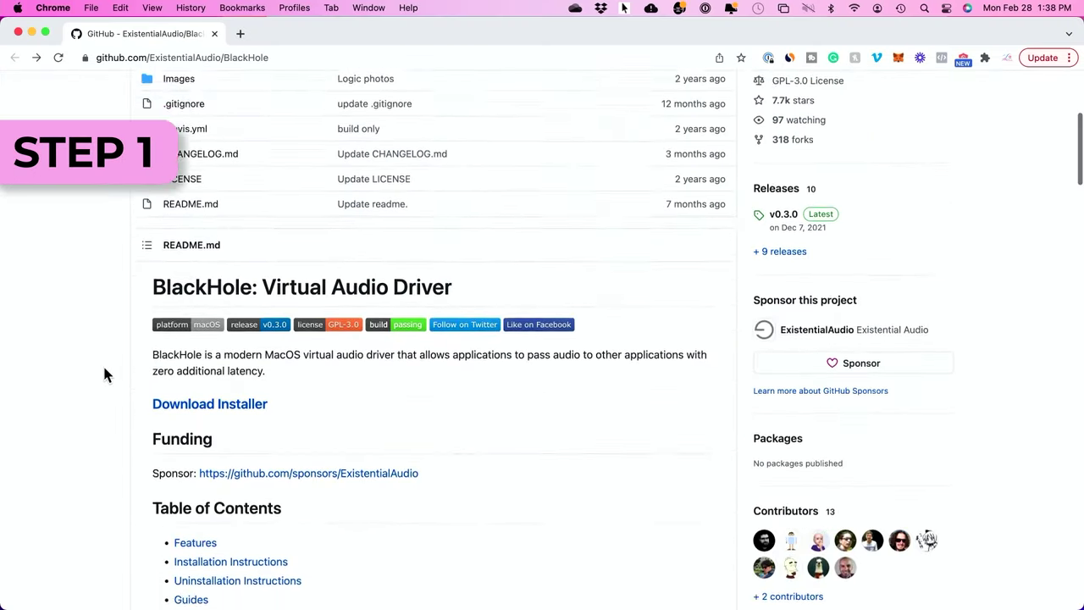
pyautogui.scroll(-10, 104, 374)
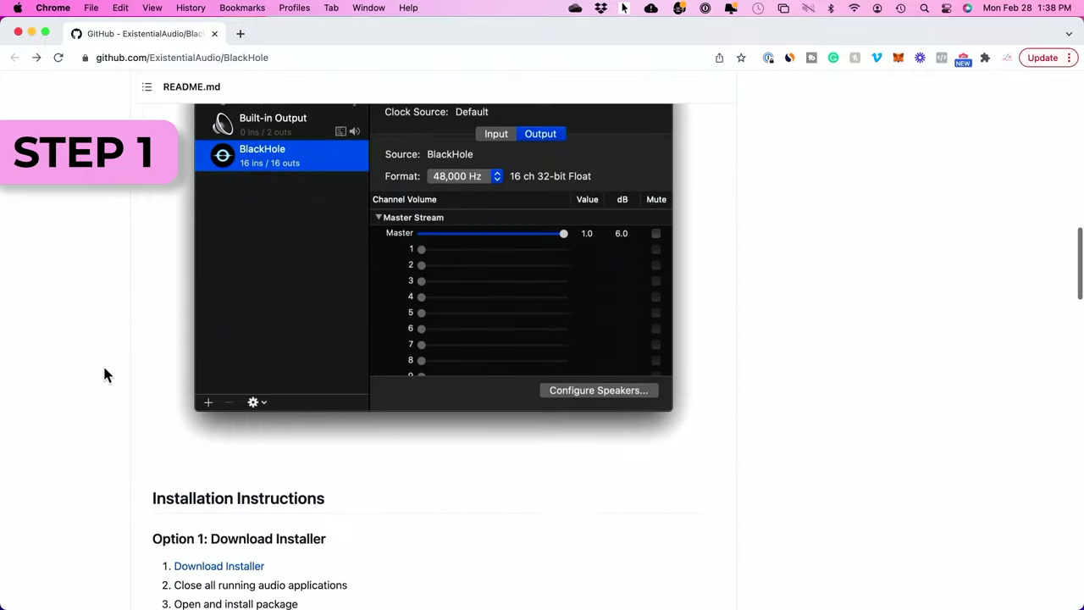
pyautogui.scroll(-3, 104, 374)
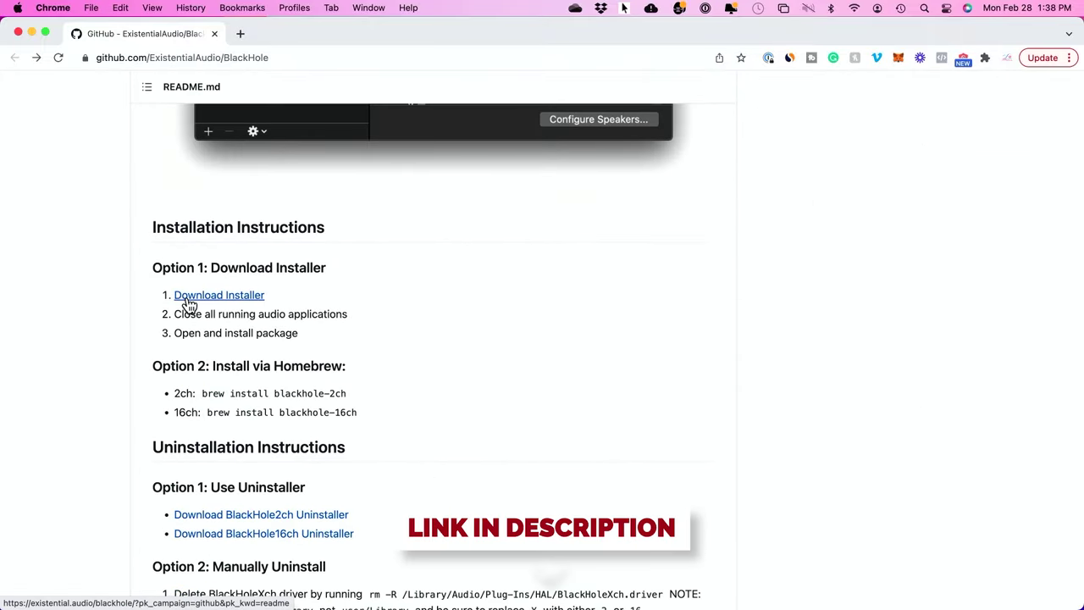
pyautogui.scroll(-1, 188, 303)
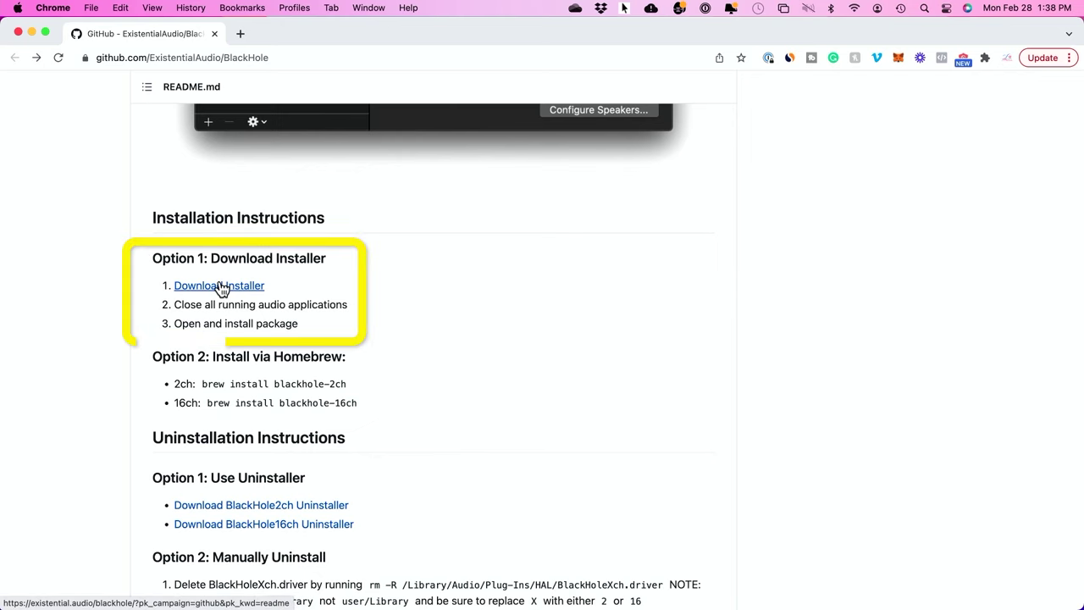
pyautogui.click(220, 286)
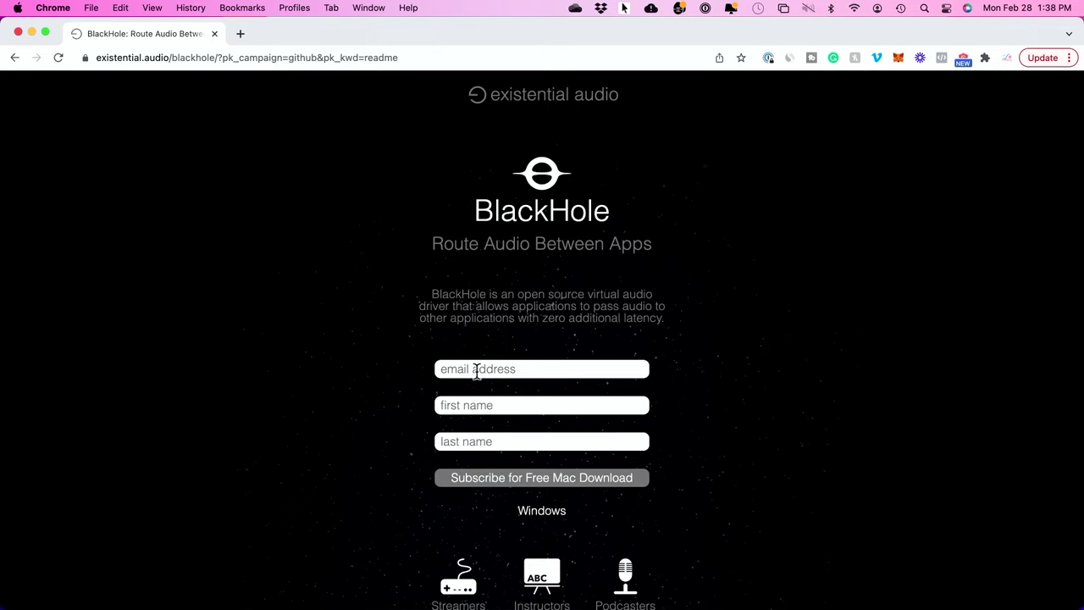
# Step: Submit the subscription form for the free Mac download and use the confirmation email's link to download BlackHole 16ch v0.2.10
pyautogui.click(482, 479)
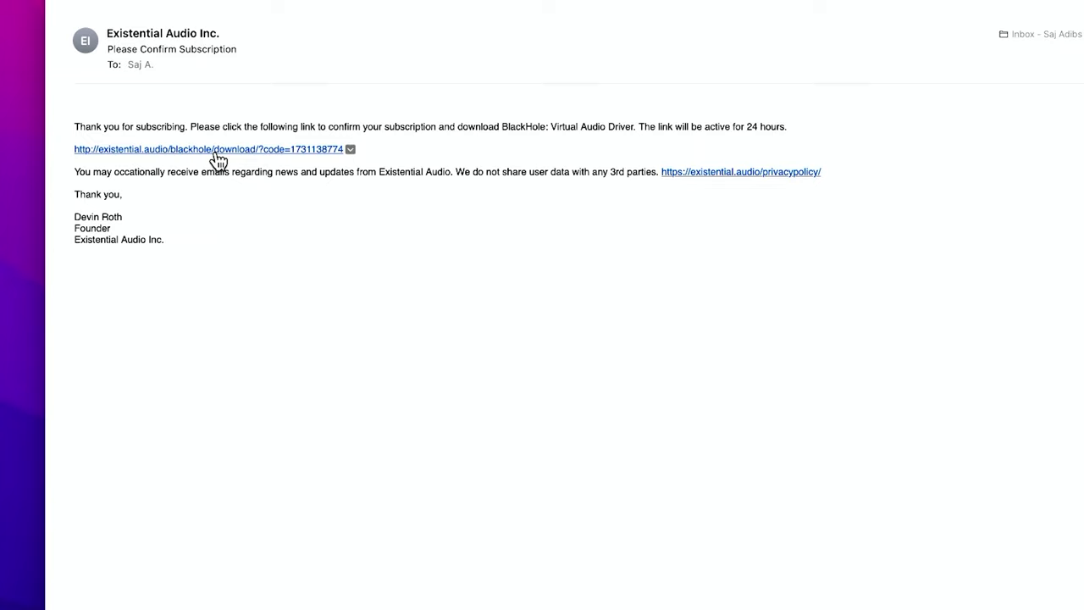
pyautogui.click(217, 155)
pyautogui.click(512, 295)
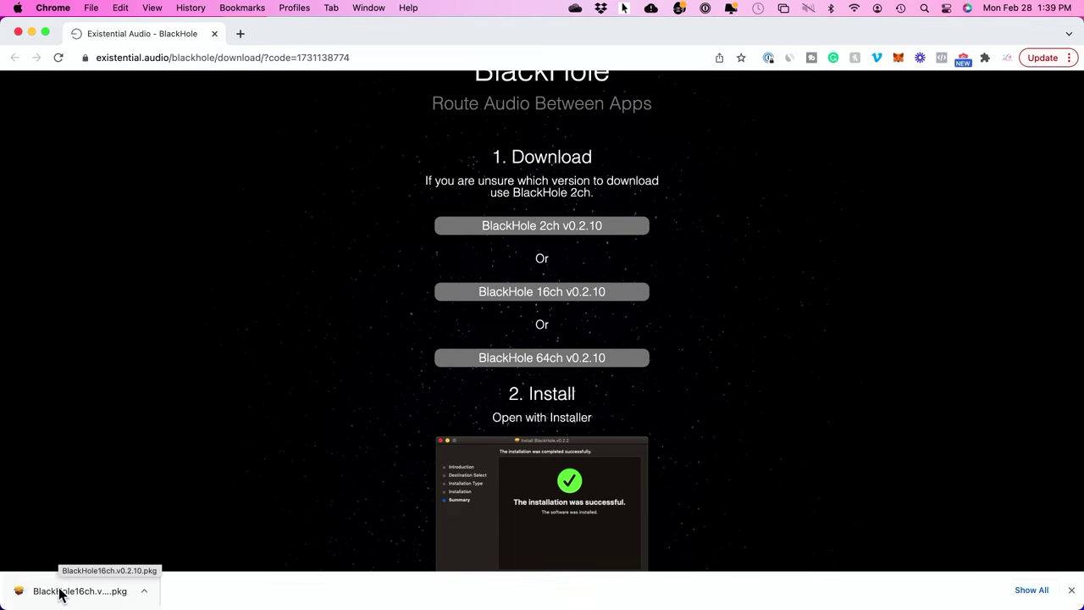
# Step: Install BlackHole 16ch v0.2.10 from the downloaded package, accepting the license, and move the installer to the Trash
pyautogui.click(61, 592)
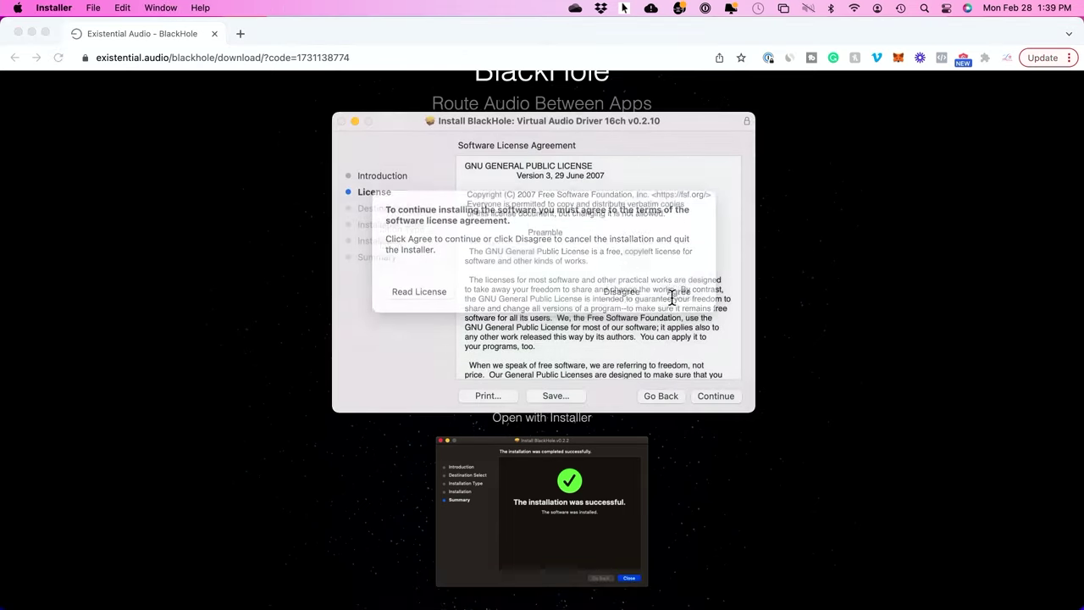
pyautogui.click(670, 295)
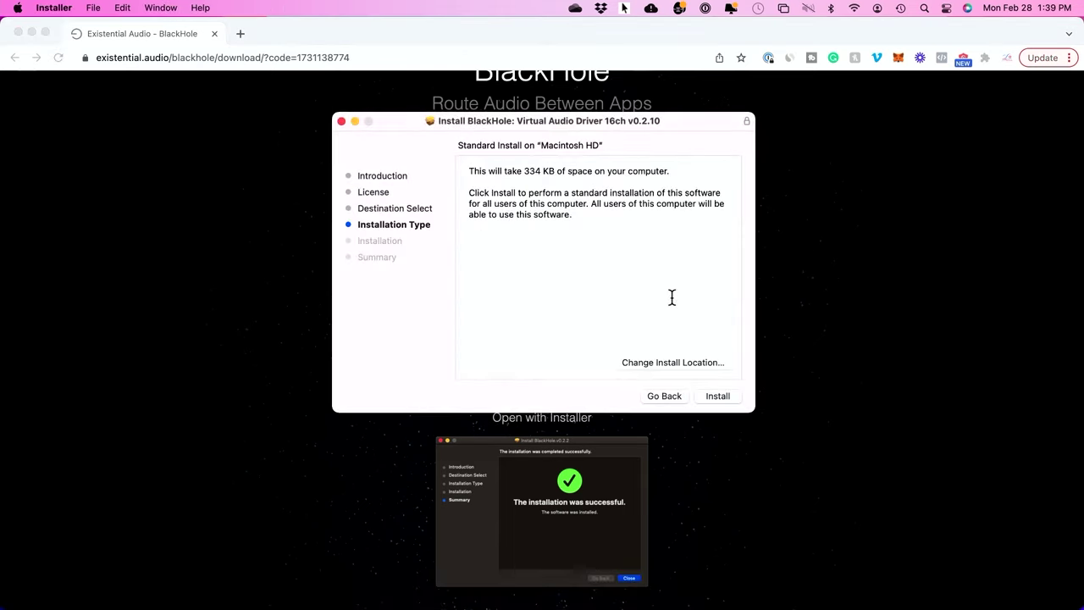
pyautogui.click(711, 398)
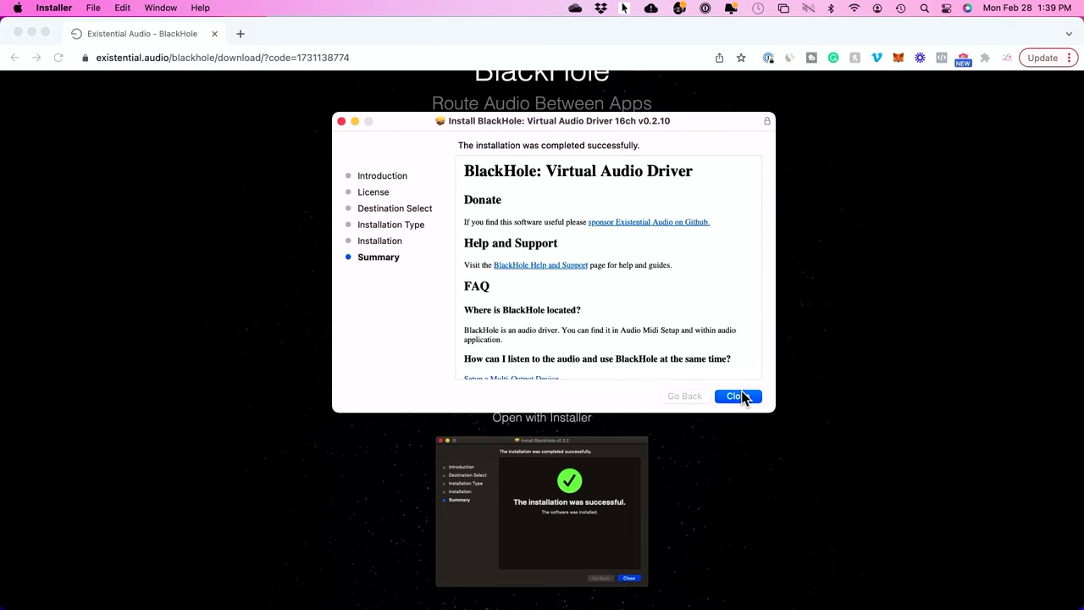
pyautogui.click(741, 392)
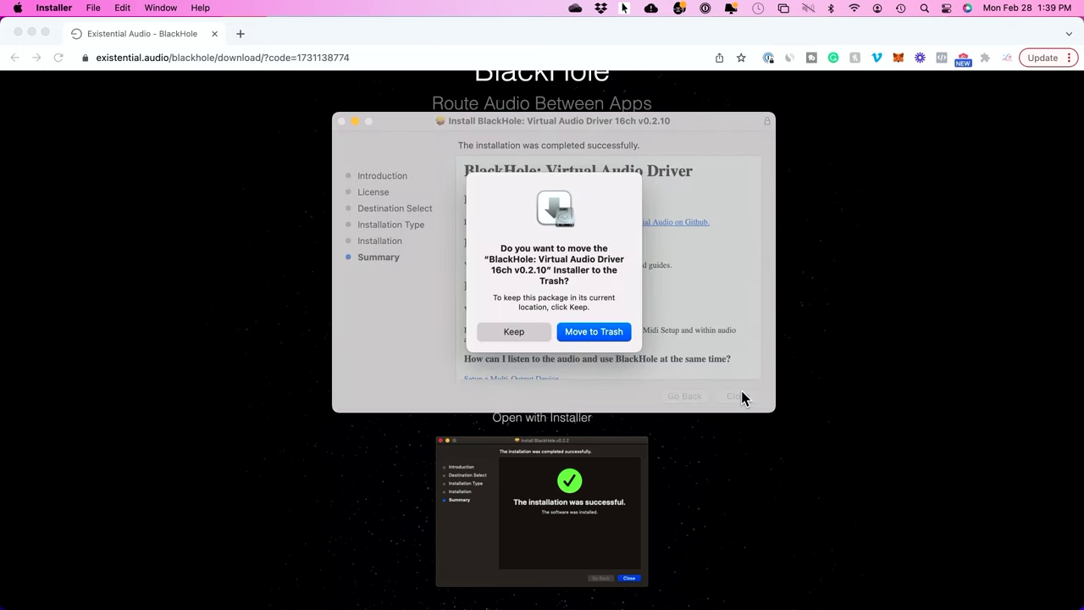
pyautogui.click(590, 337)
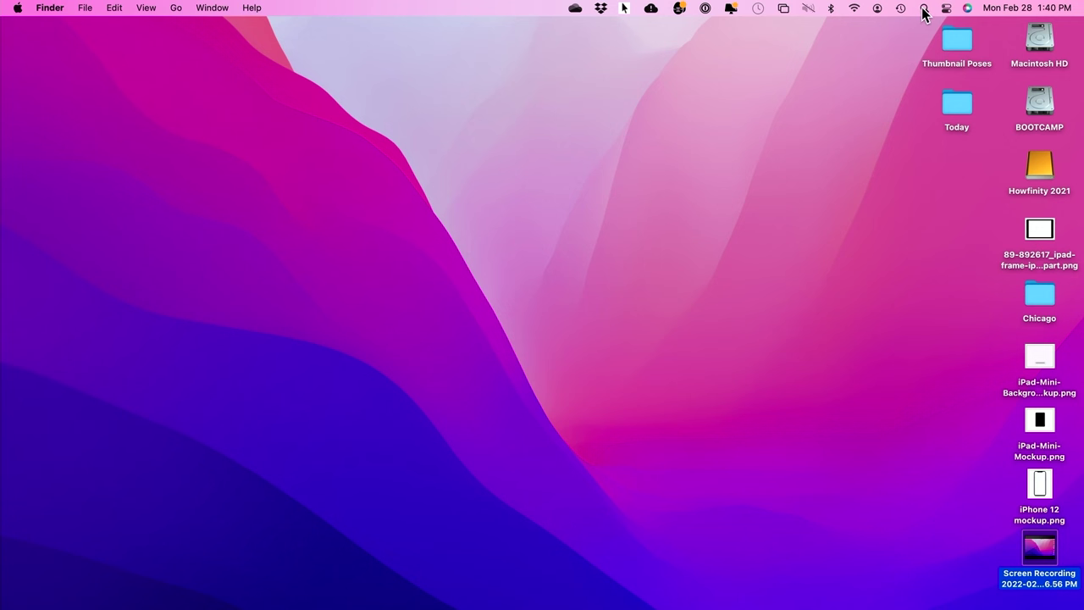
# Step: Switch to Audio MIDI Setup and look through the audio devices for BlackHole 16ch
pyautogui.click(923, 10)
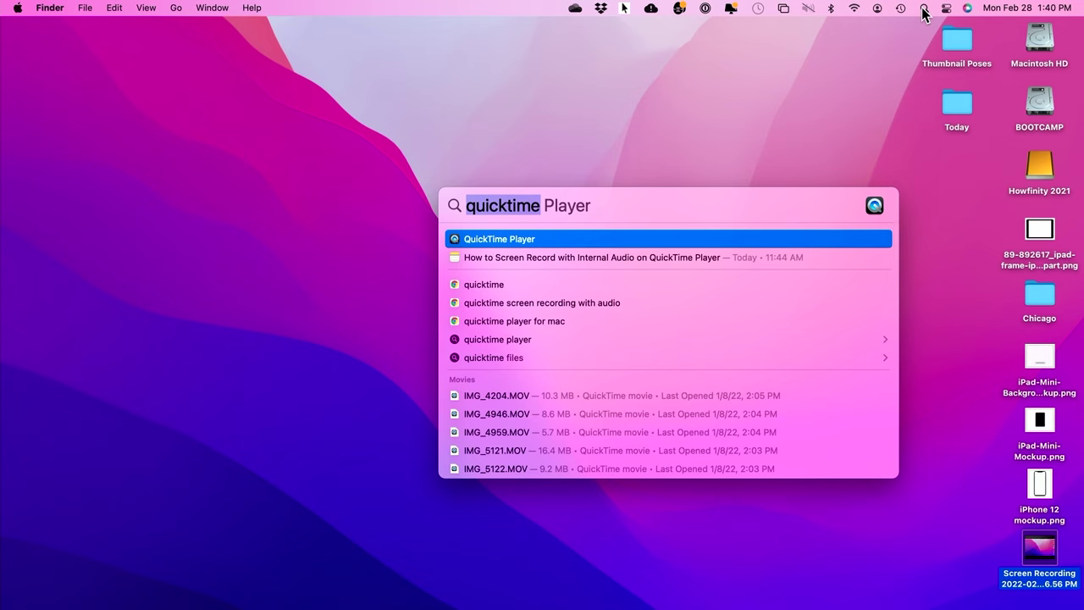
pyautogui.write('audio midi')
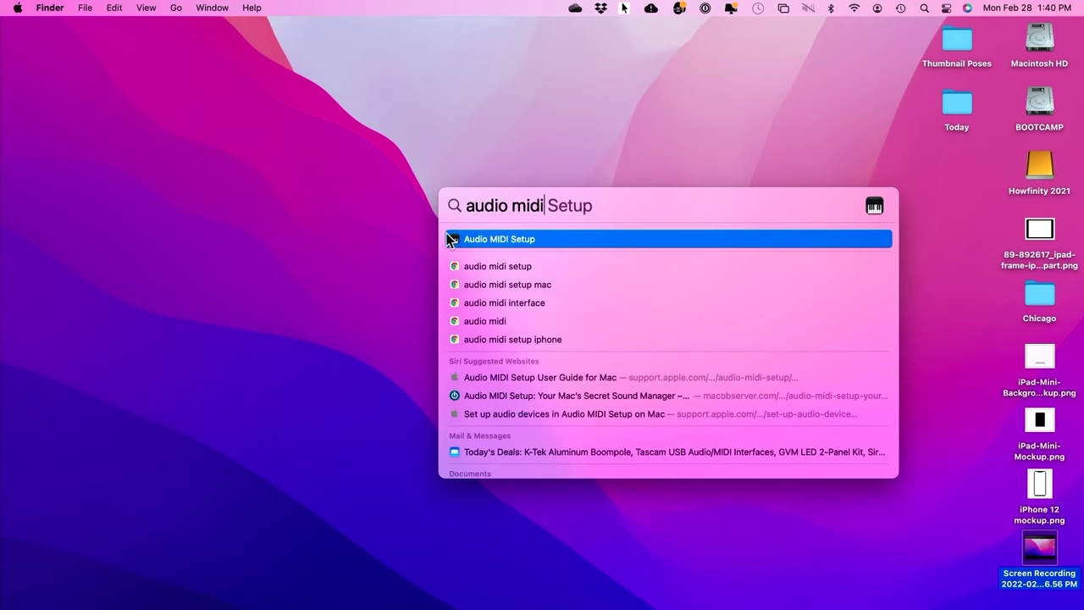
pyautogui.click(489, 240)
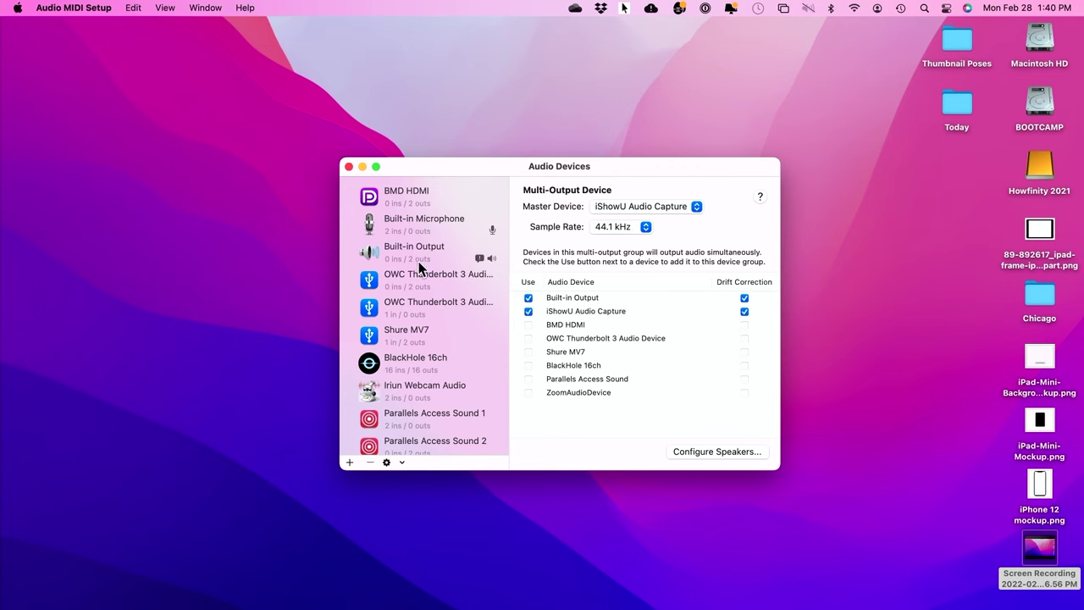
pyautogui.scroll(-5, 418, 302)
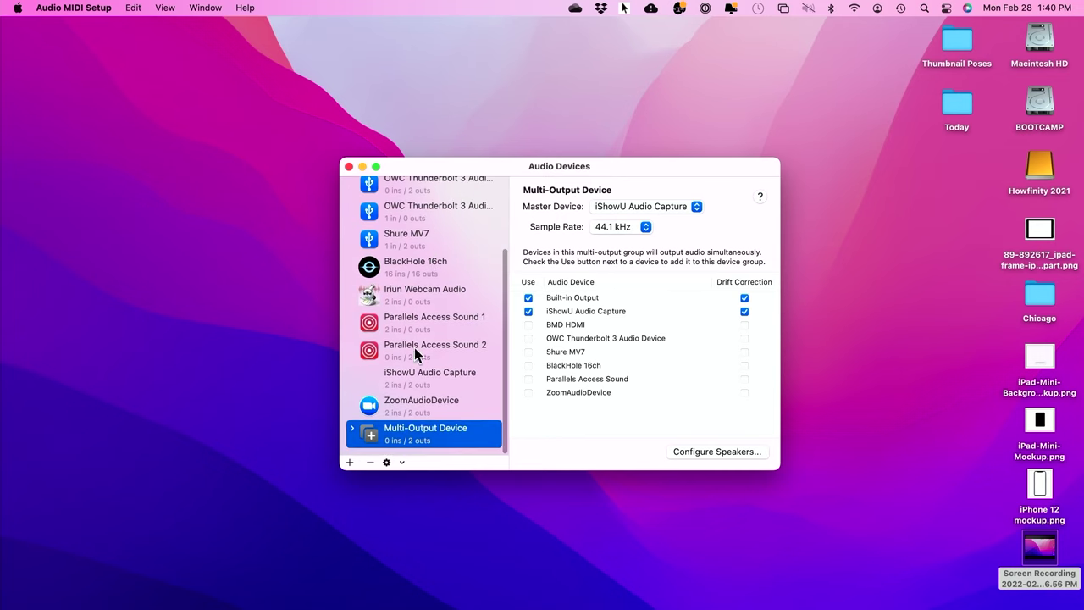
pyautogui.scroll(10, 424, 218)
pyautogui.scroll(-10, 427, 449)
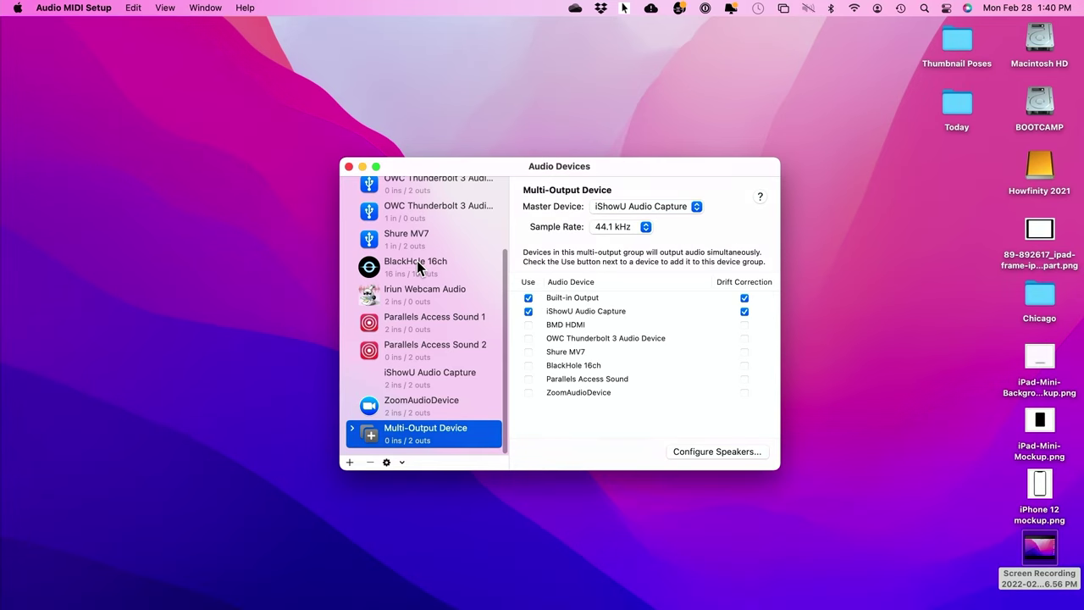
pyautogui.click(416, 260)
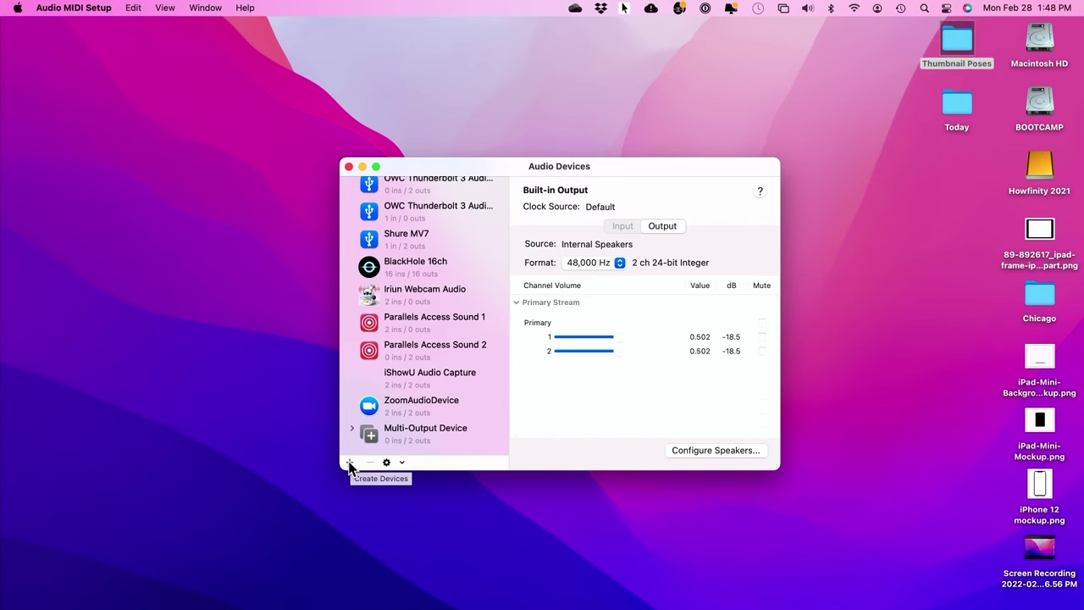
# Step: Create an aggregate device and include BlackHole 16ch in it
pyautogui.click(349, 464)
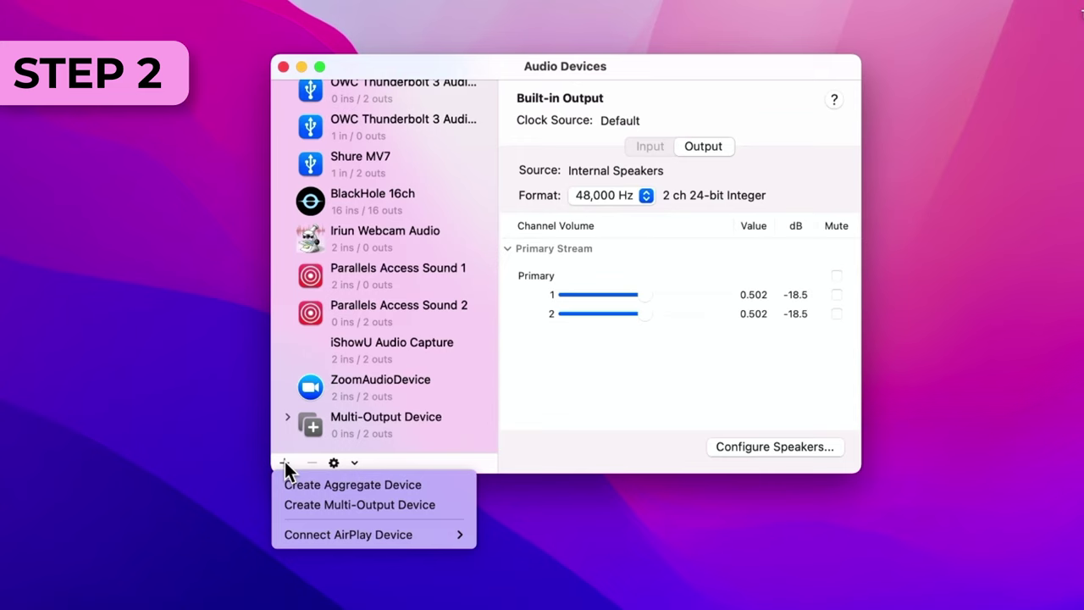
pyautogui.click(349, 484)
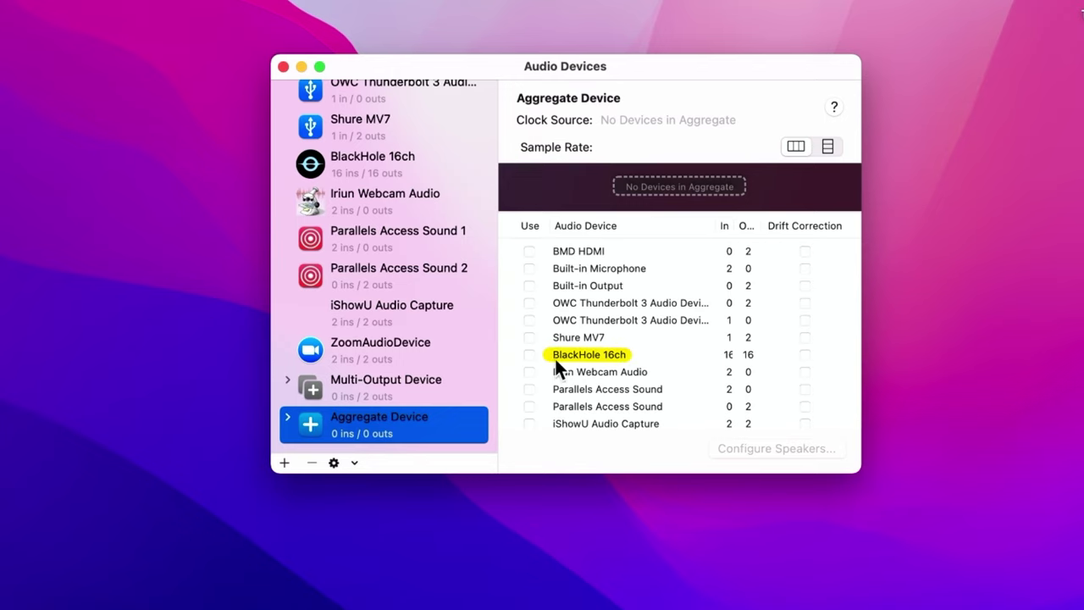
pyautogui.click(528, 354)
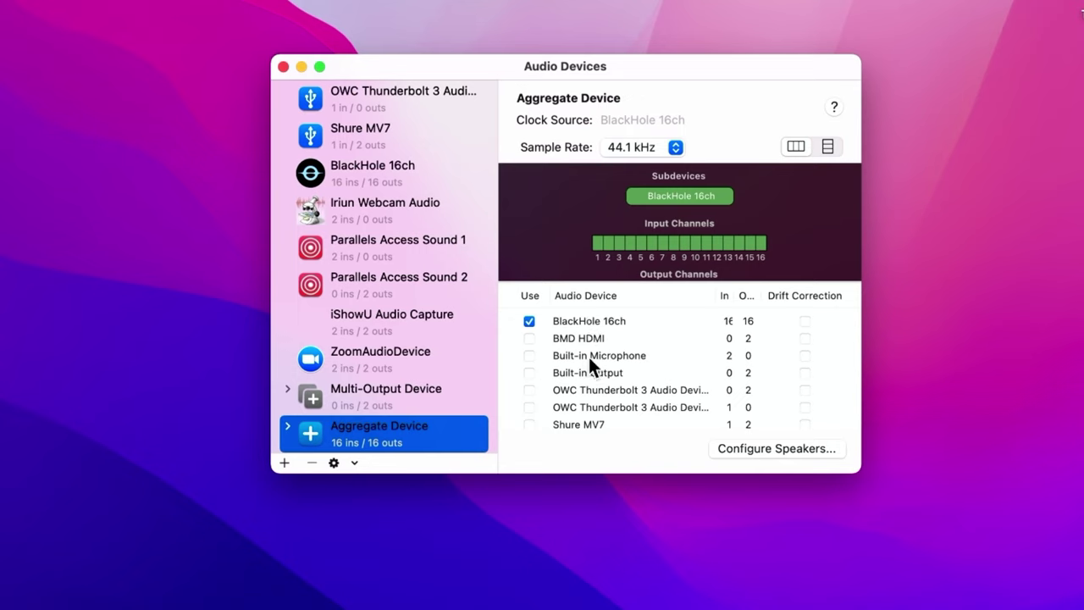
# Step: Try the Built-in Microphone and the Shure MV7 in turn in the aggregate device, removing each again
pyautogui.click(528, 355)
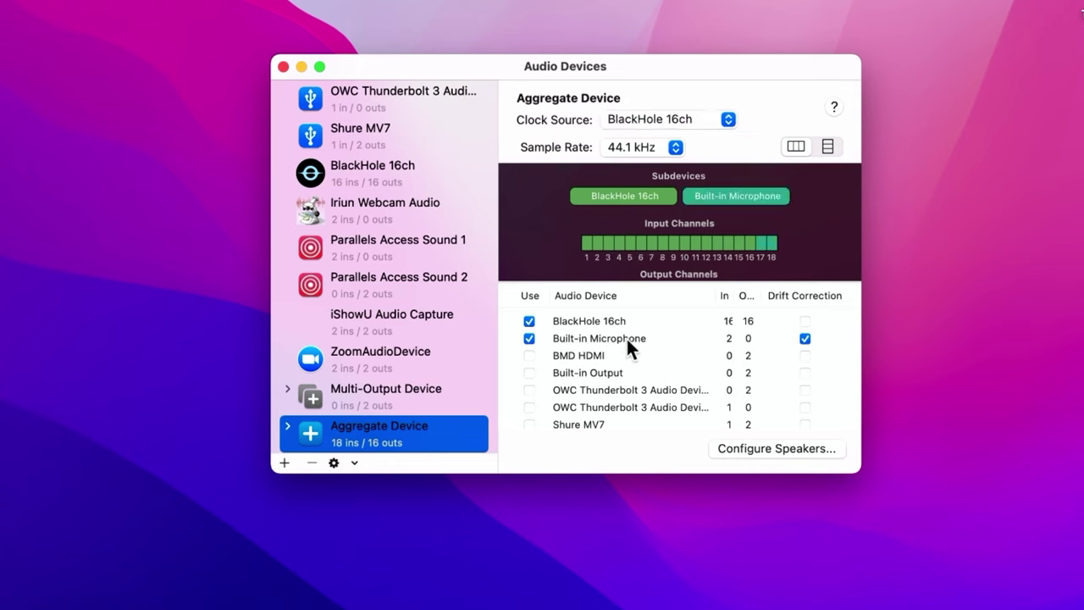
pyautogui.click(528, 339)
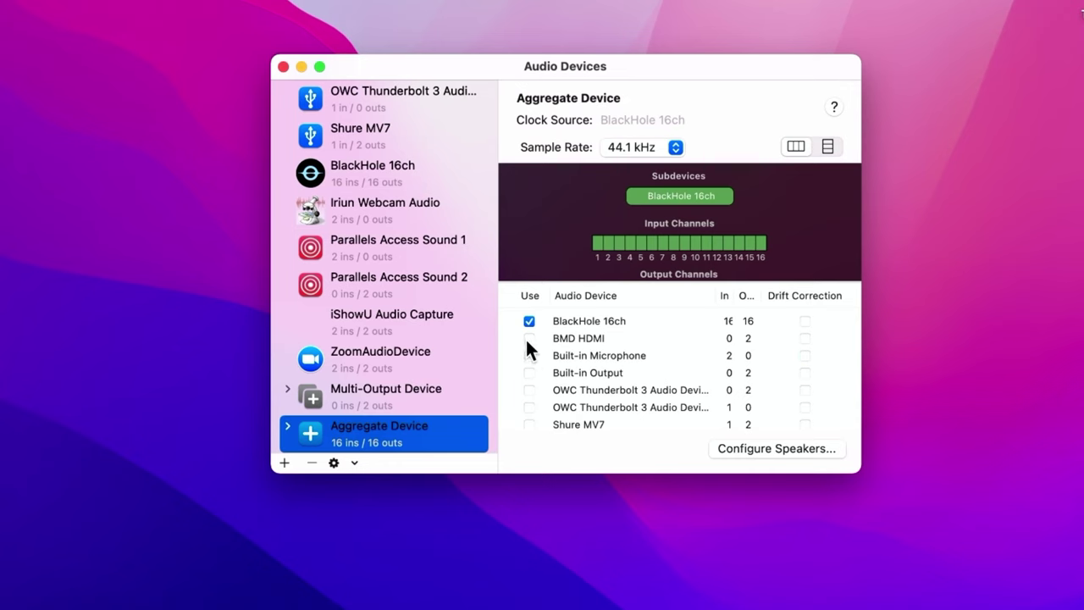
pyautogui.click(529, 425)
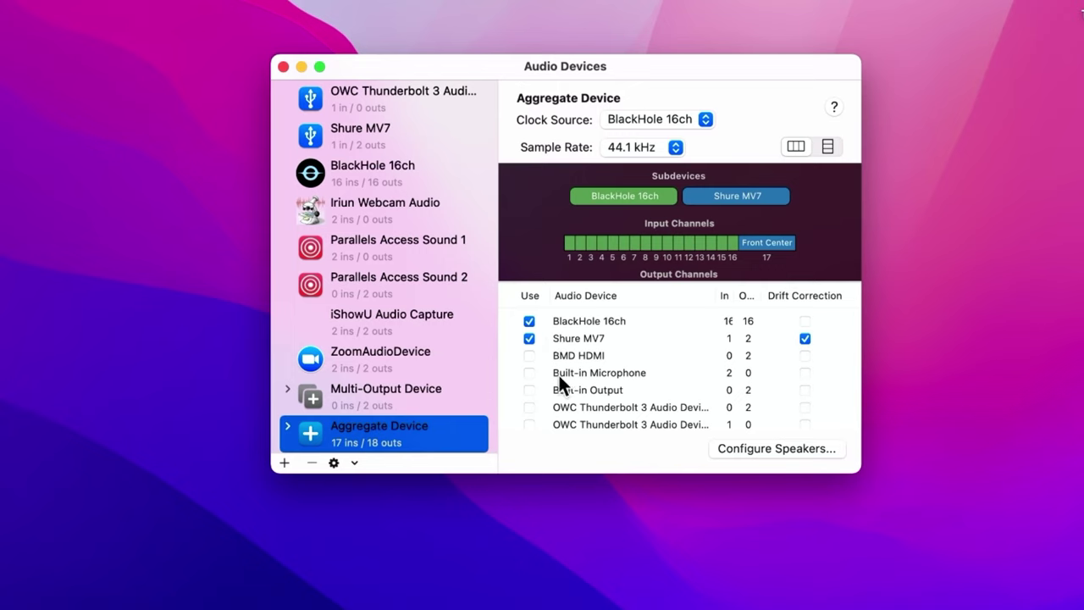
pyautogui.click(528, 338)
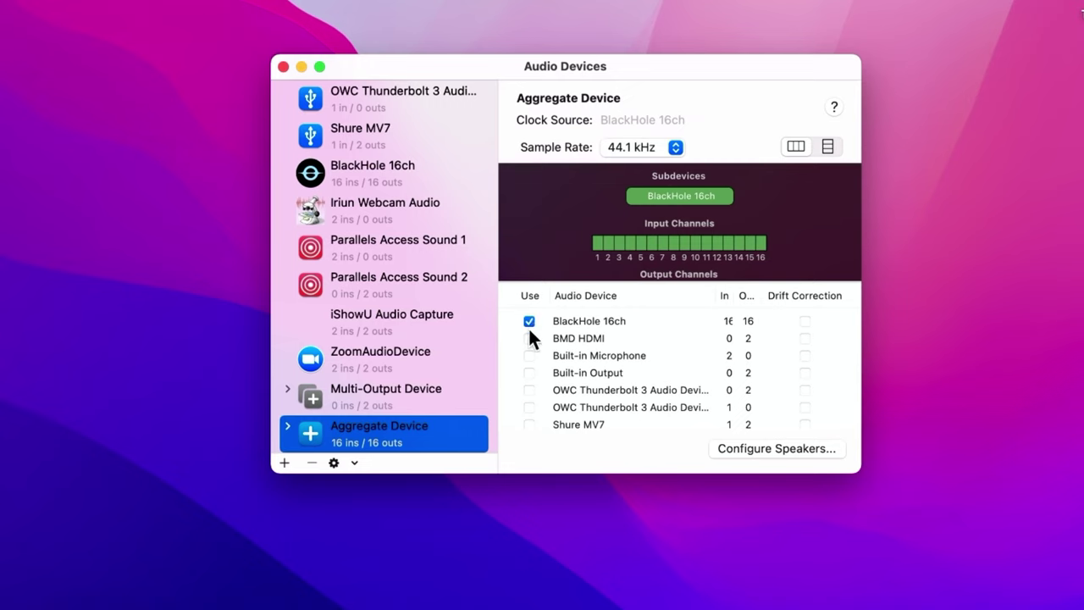
# Step: Add the Built-in Microphone to the aggregate device alongside BlackHole 16ch
pyautogui.click(528, 356)
pyautogui.scroll(-2, 417, 417)
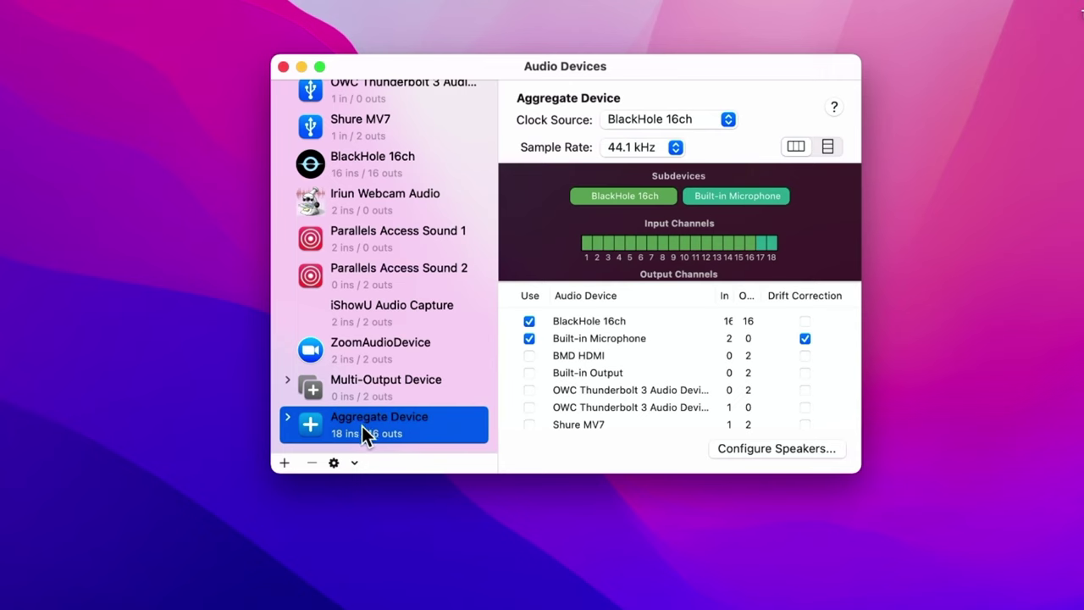
# Step: Create a new multi-output device and add BlackHole 16ch to it alongside Built-in Output
pyautogui.click(284, 463)
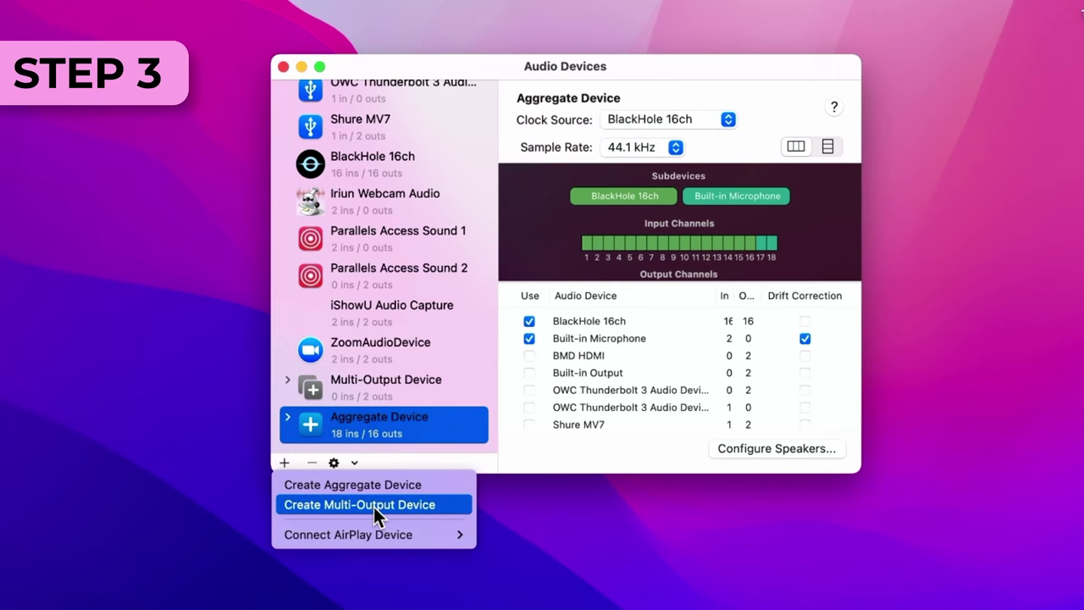
pyautogui.click(407, 504)
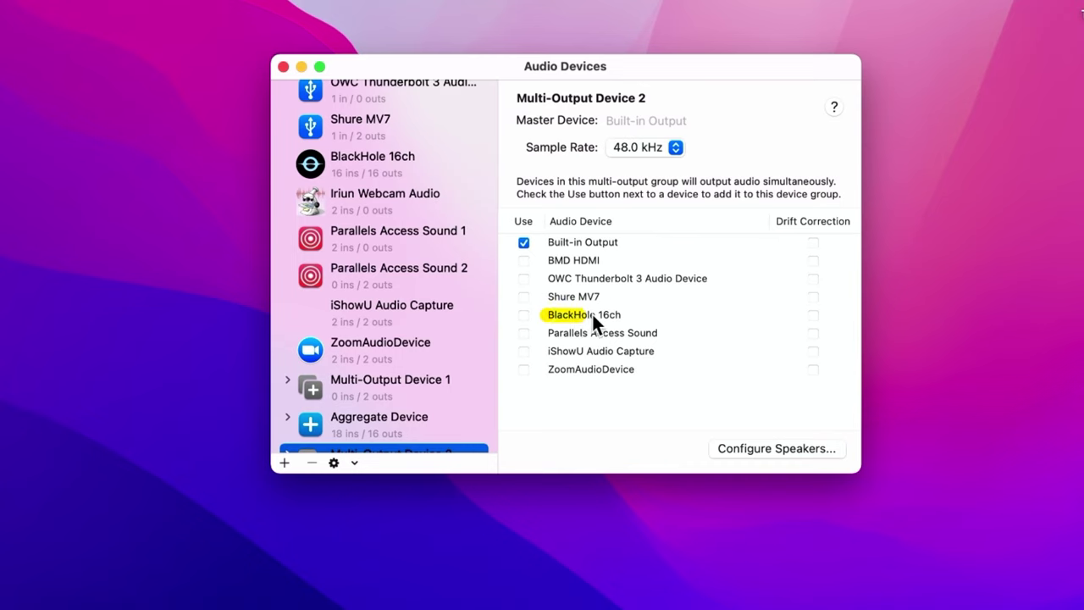
pyautogui.click(523, 315)
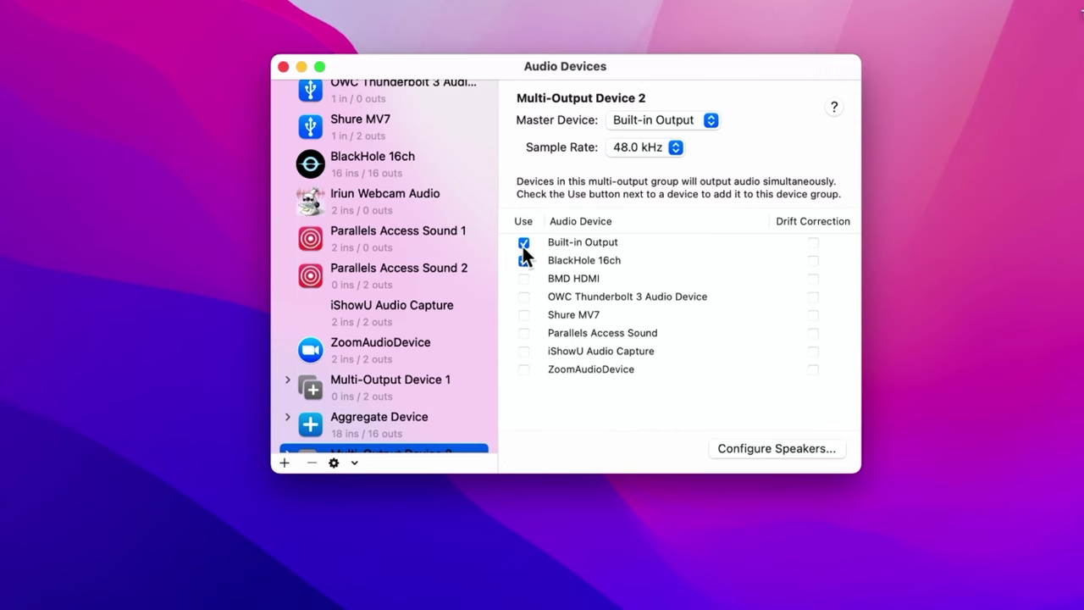
# Step: Rename the aggregate device as Quick Time Input
pyautogui.scroll(-2, 404, 332)
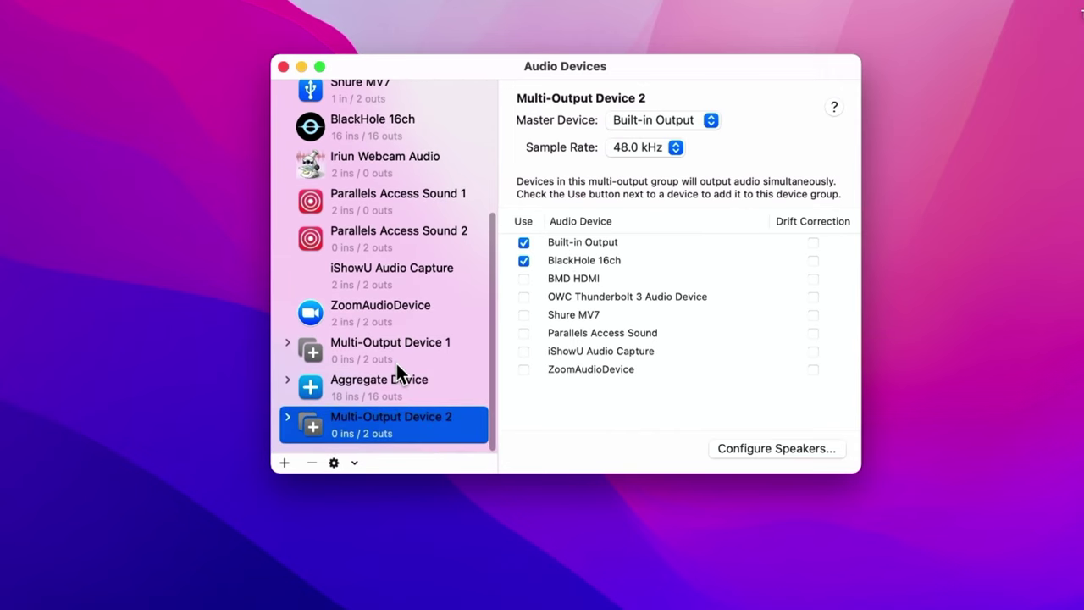
pyautogui.click(380, 378)
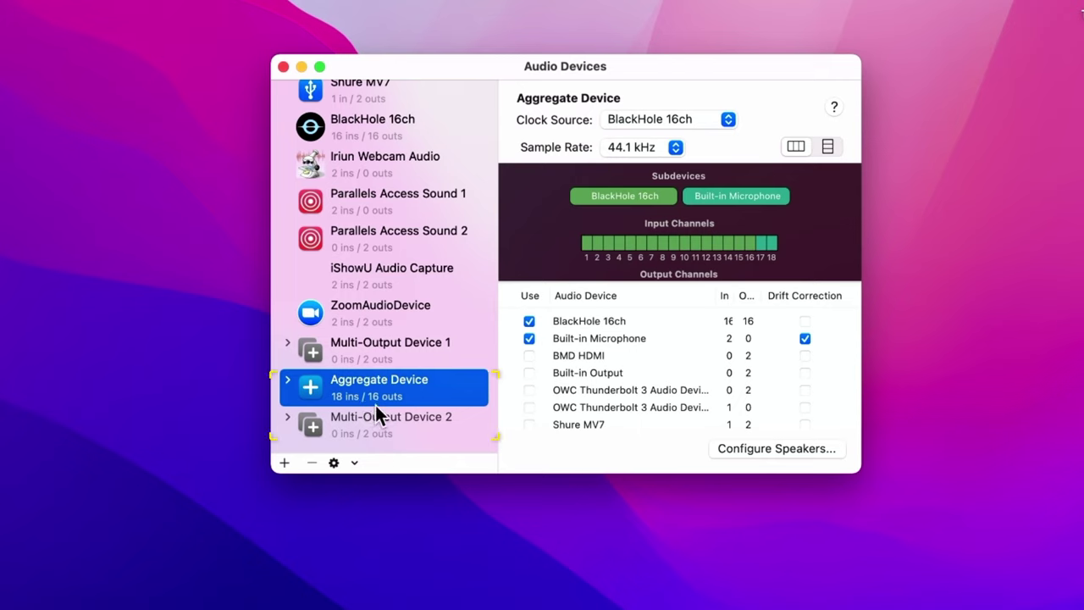
pyautogui.click(388, 379)
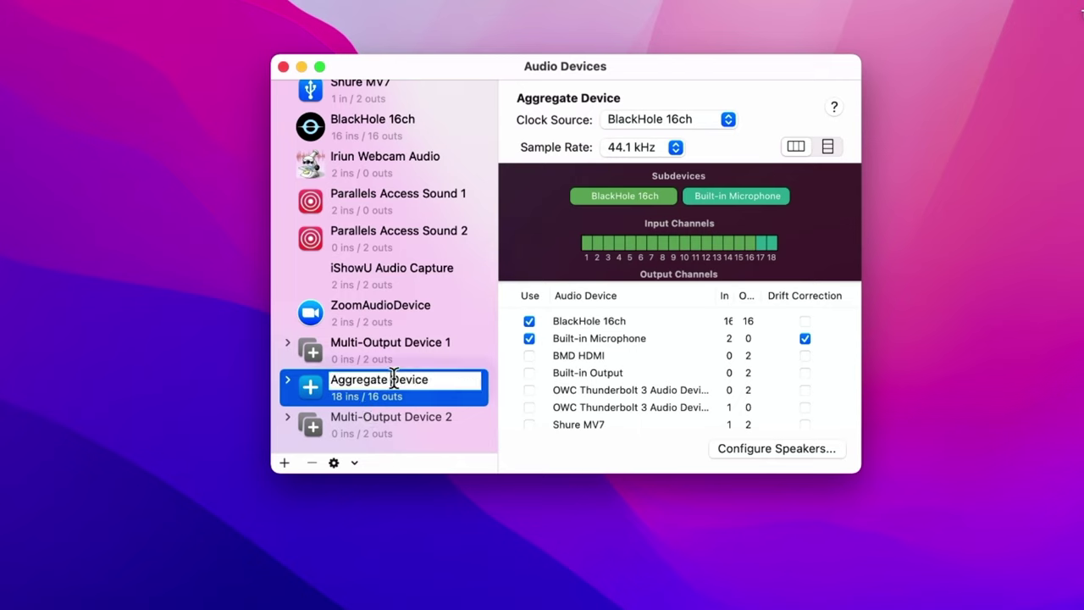
pyautogui.doubleClick(391, 373)
pyautogui.moveTo(391, 373); pyautogui.dragTo(279, 381)
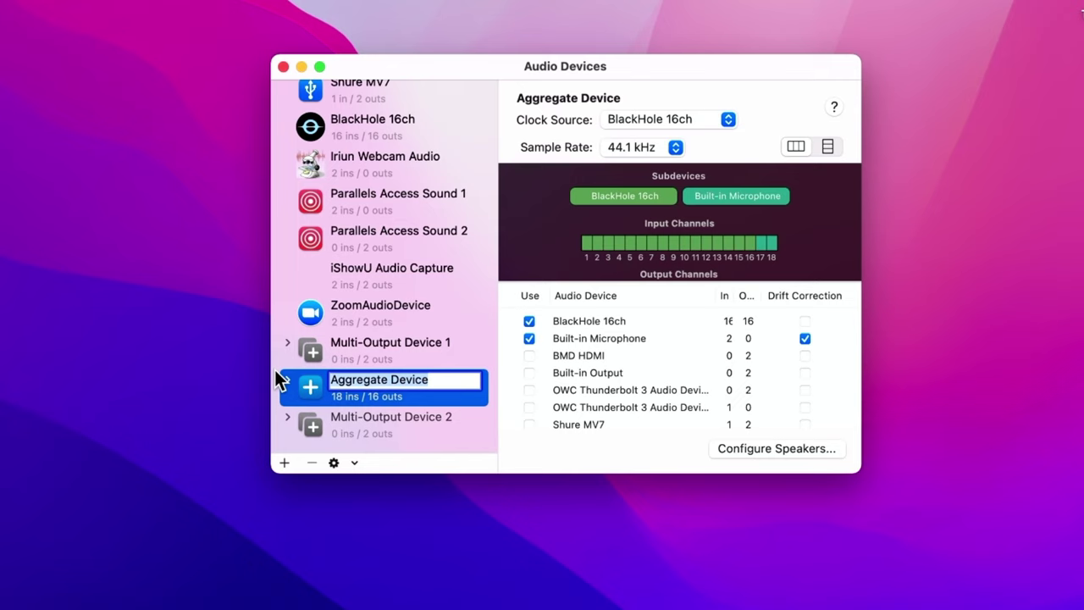
pyautogui.write('Quick Time Input')
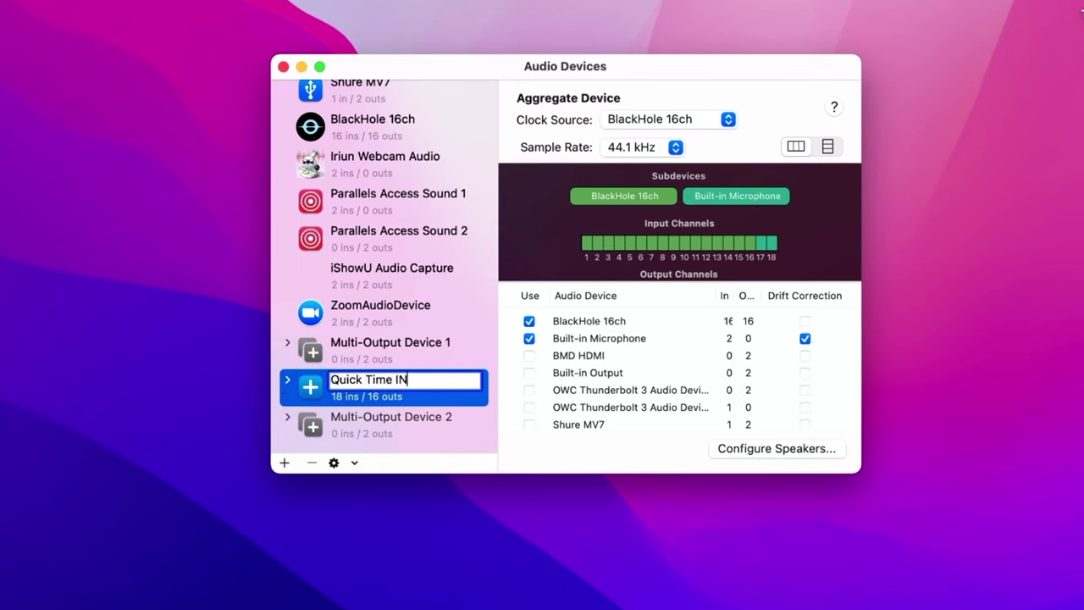
pyautogui.press('Return')
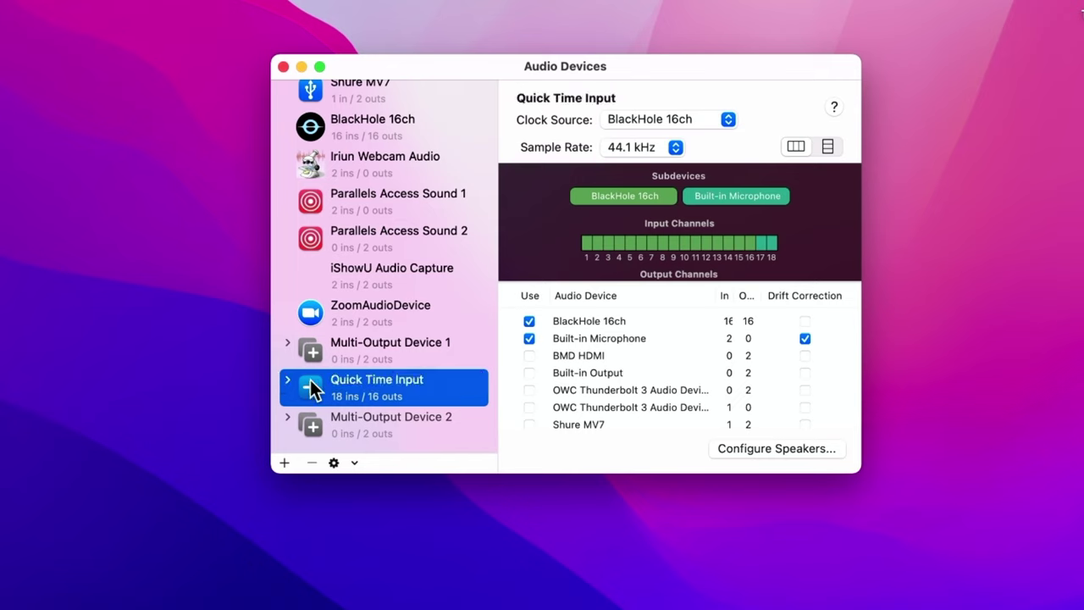
# Step: Rename Multi-Output Device 2 as Screen recording audio and close the Audio Devices window
pyautogui.click(380, 417)
pyautogui.click(393, 416)
pyautogui.press('super+a')
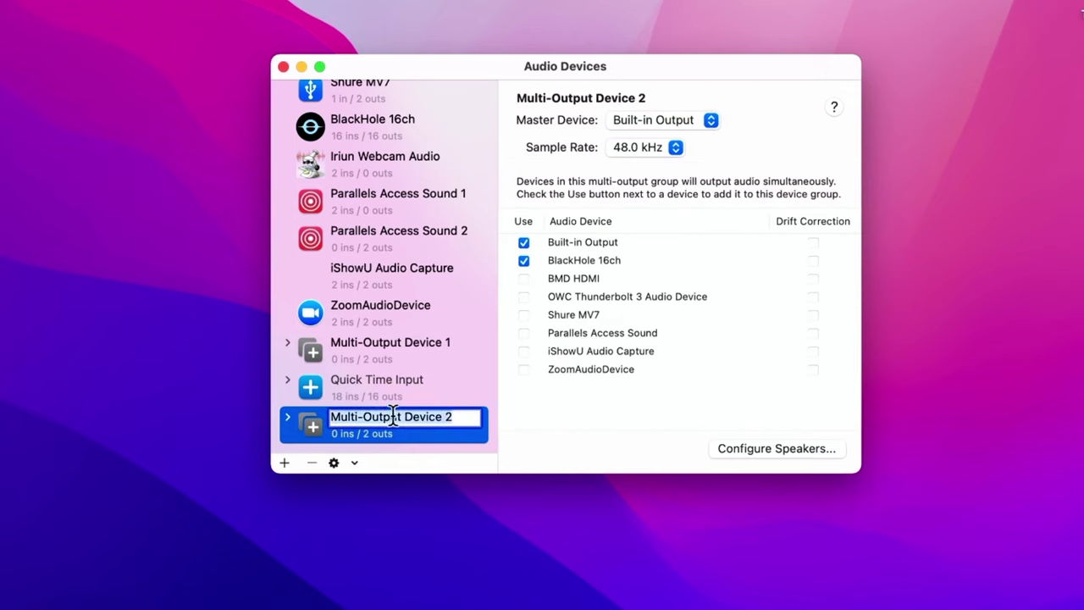
pyautogui.write('Screen recording audio')
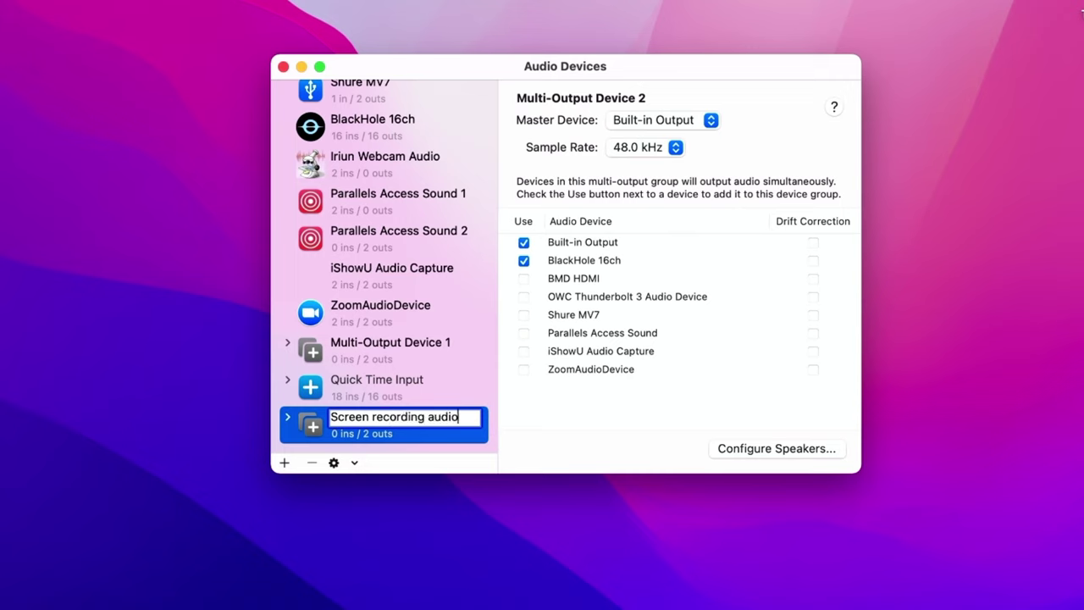
pyautogui.press('Return')
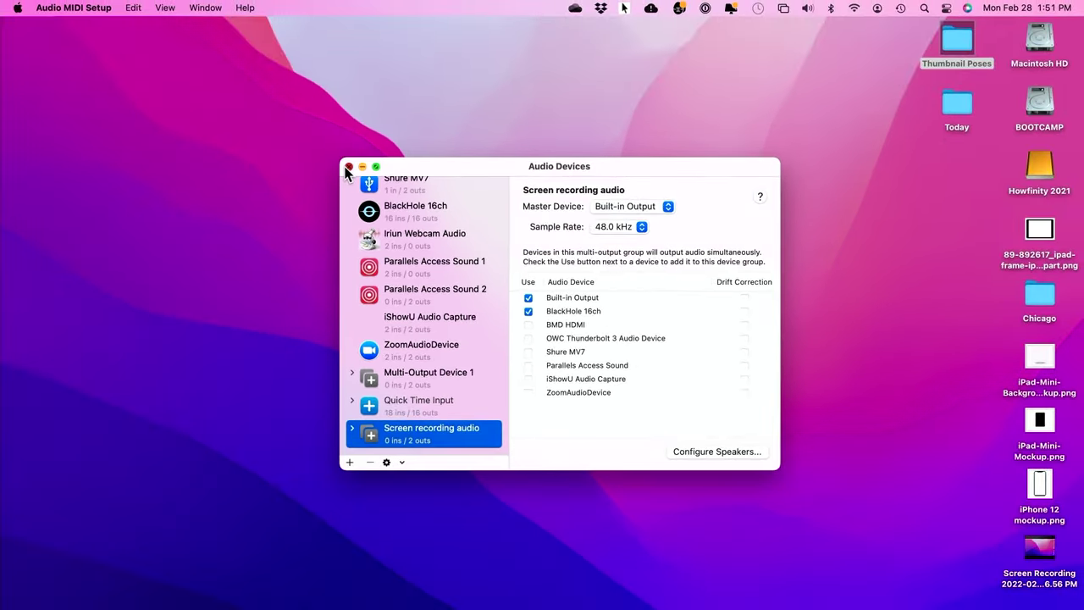
pyautogui.click(347, 167)
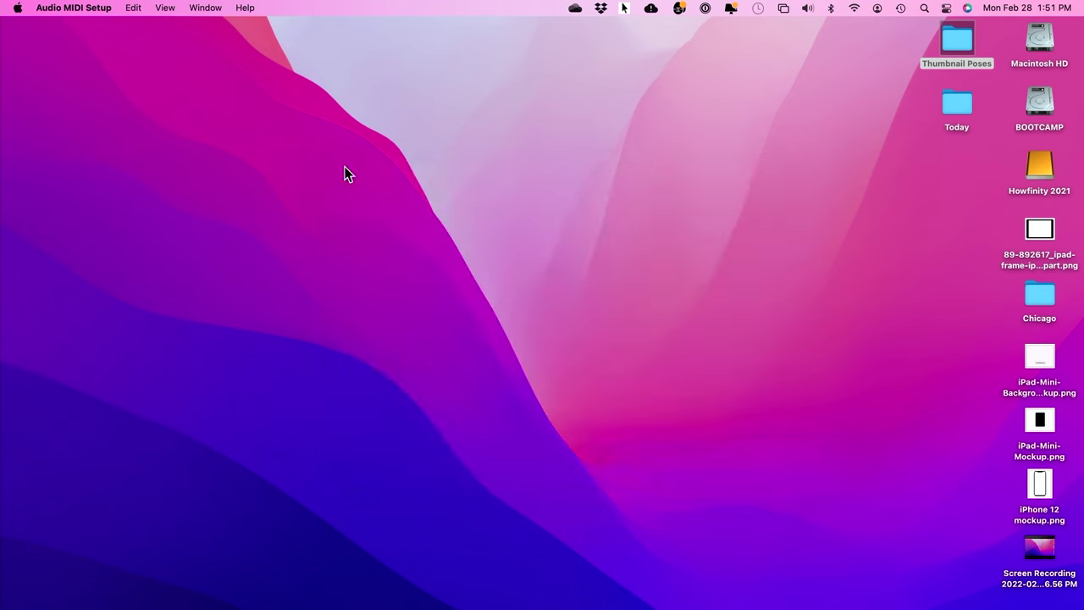
# Step: Switch to System Preferences and open the Sound settings
pyautogui.click(924, 9)
pyautogui.write('system')
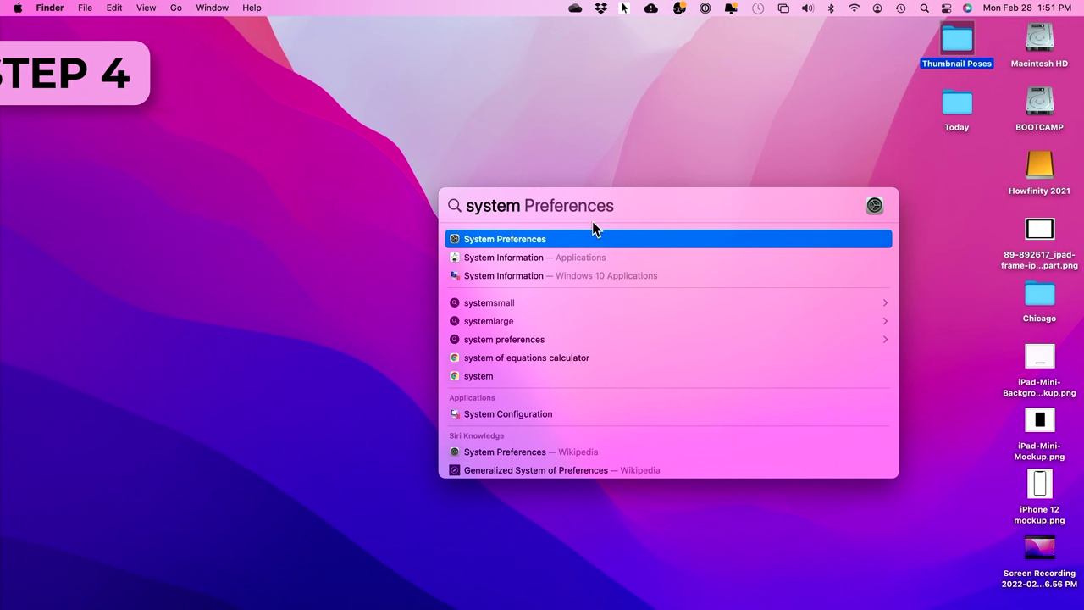
pyautogui.click(509, 238)
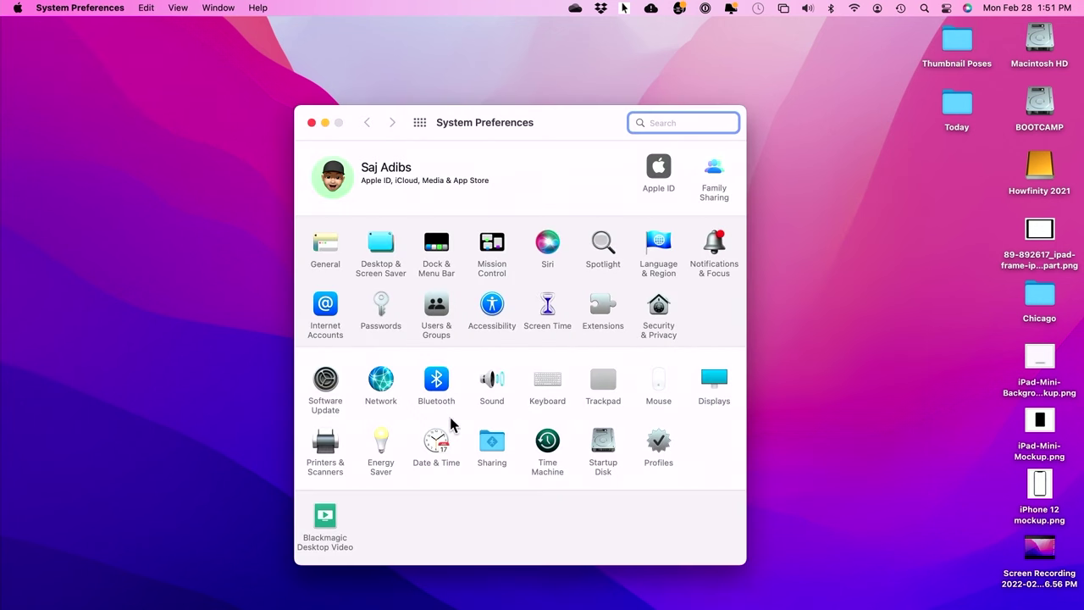
pyautogui.click(485, 401)
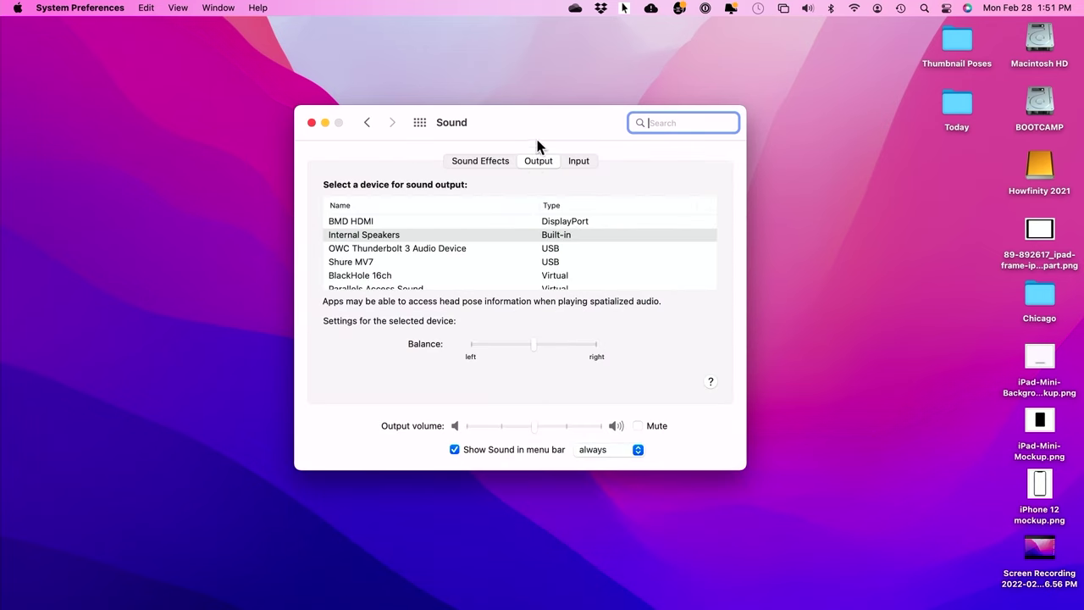
# Step: Select Screen recording audio as the sound output device and close the Sound settings
pyautogui.click(576, 161)
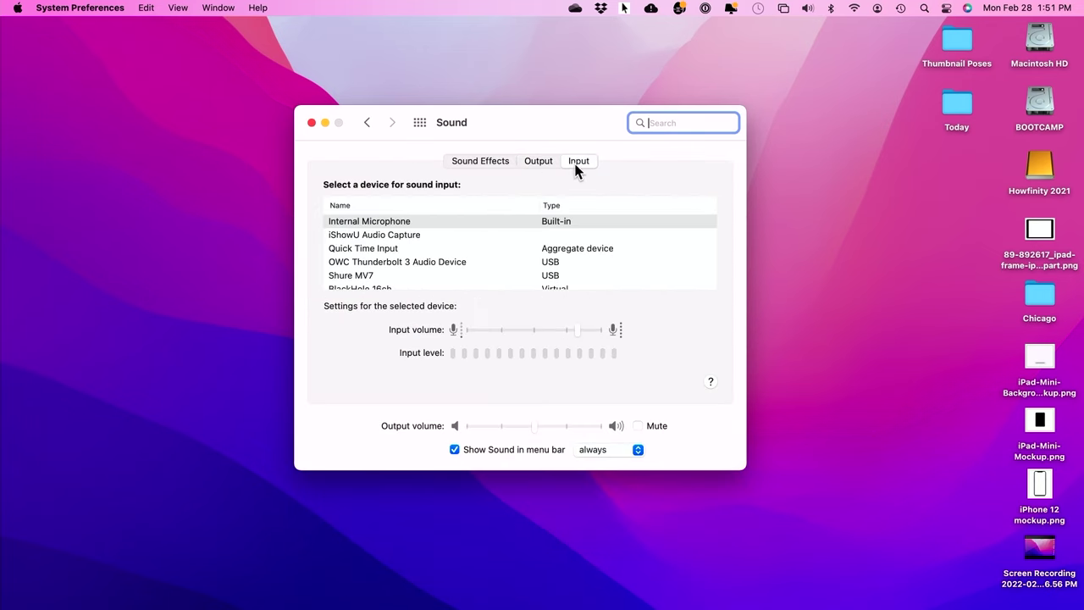
pyautogui.click(541, 164)
pyautogui.scroll(-5, 424, 255)
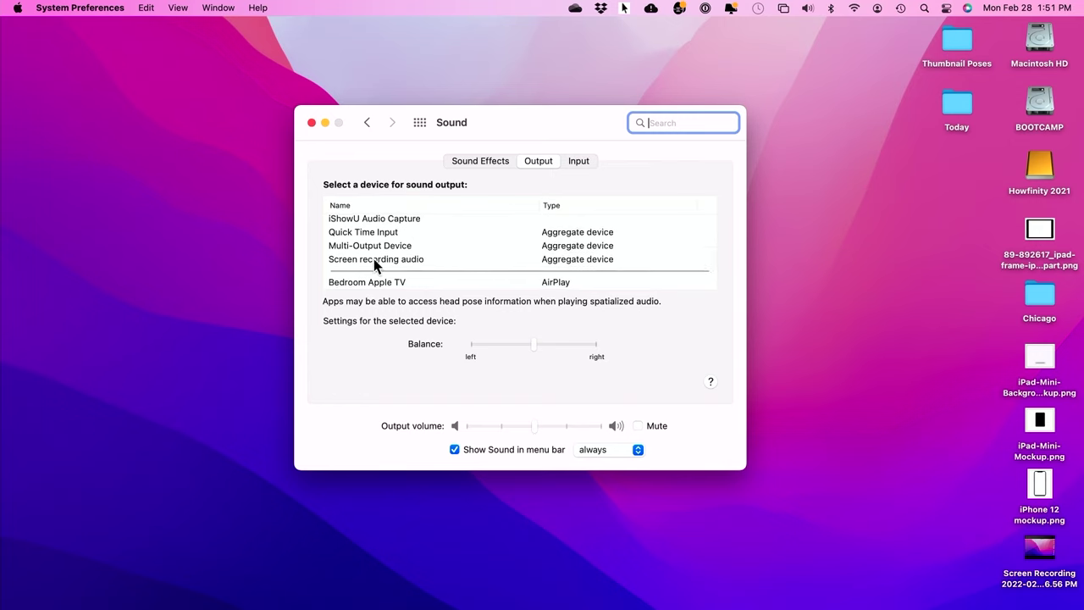
pyautogui.scroll(-1, 377, 265)
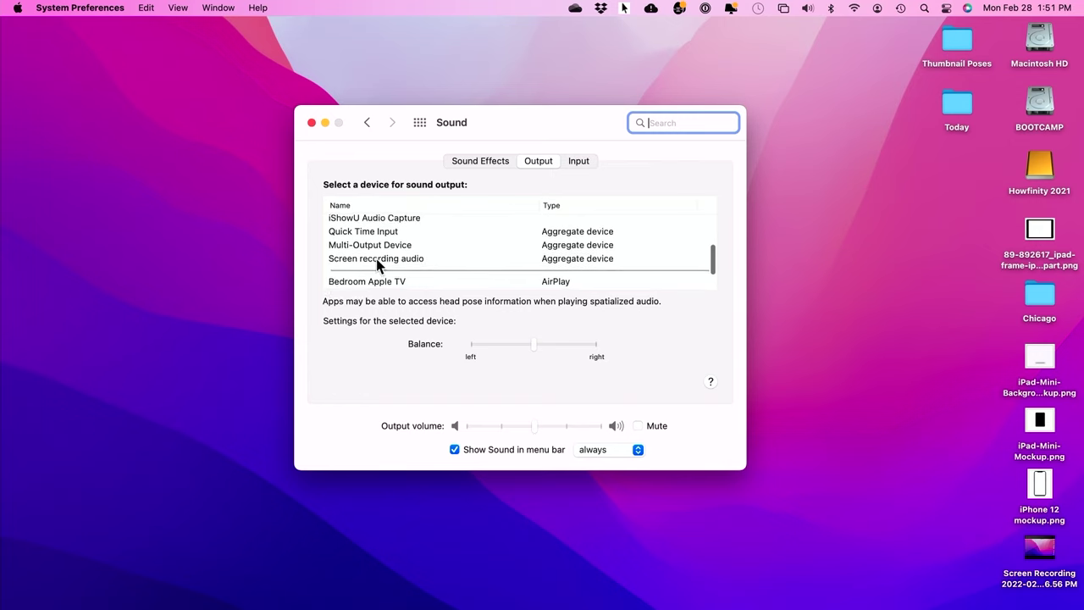
pyautogui.click(376, 258)
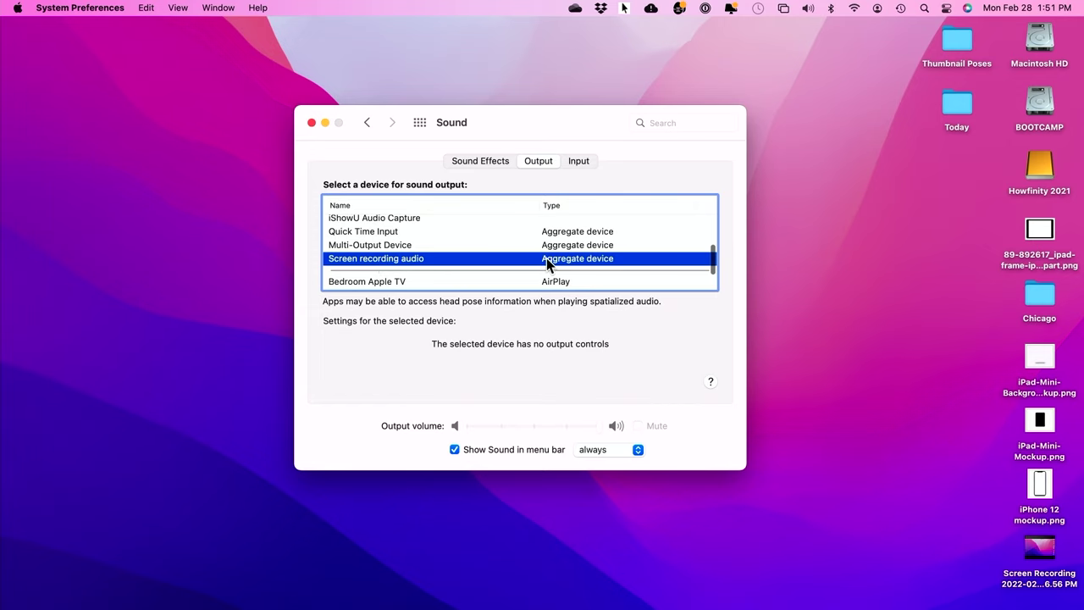
pyautogui.scroll(-1, 590, 264)
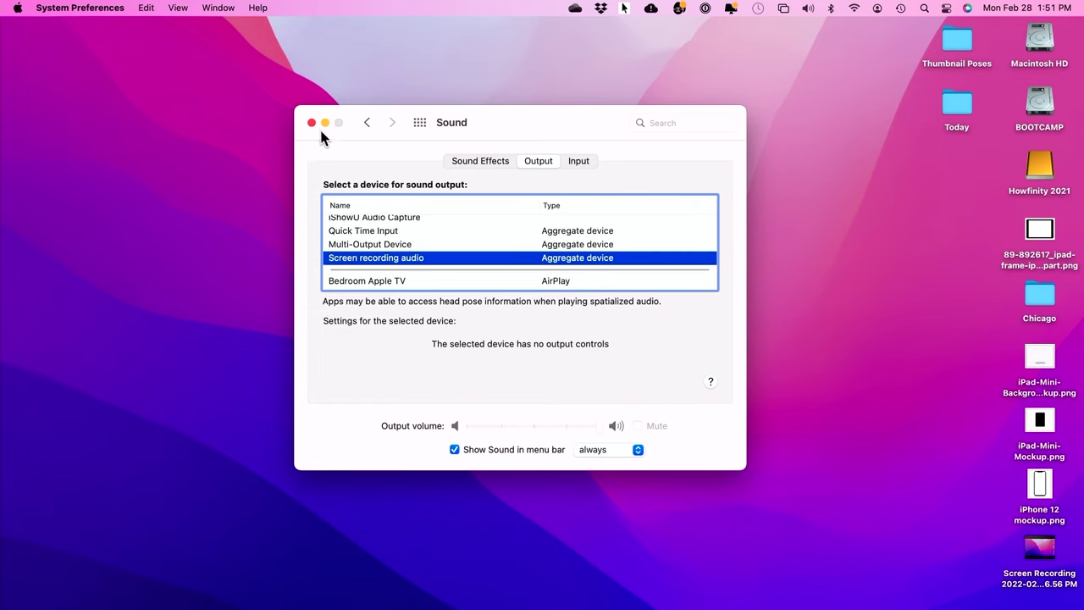
pyautogui.click(312, 123)
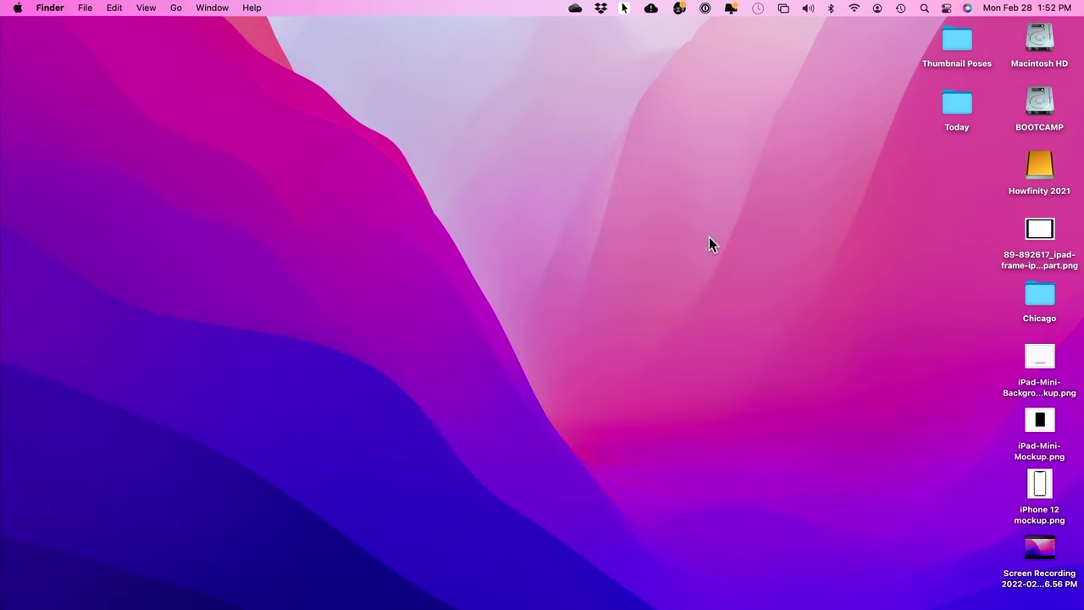
# Step: Switch to QuickTime Player, dismiss the file chooser and open a new screen recording
pyautogui.click(924, 8)
pyautogui.write('quic')
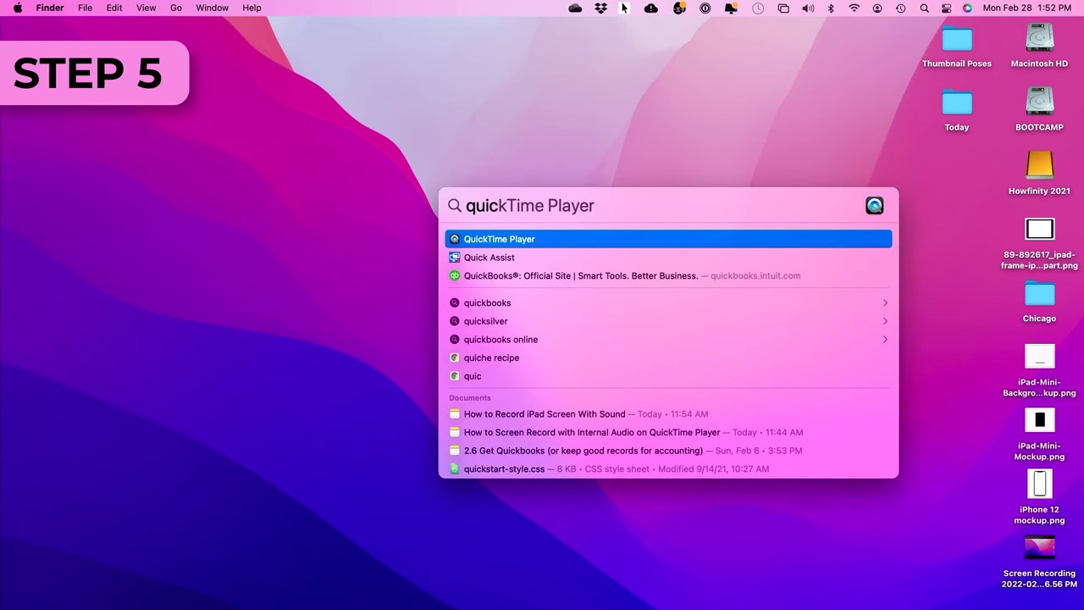
pyautogui.press('Return')
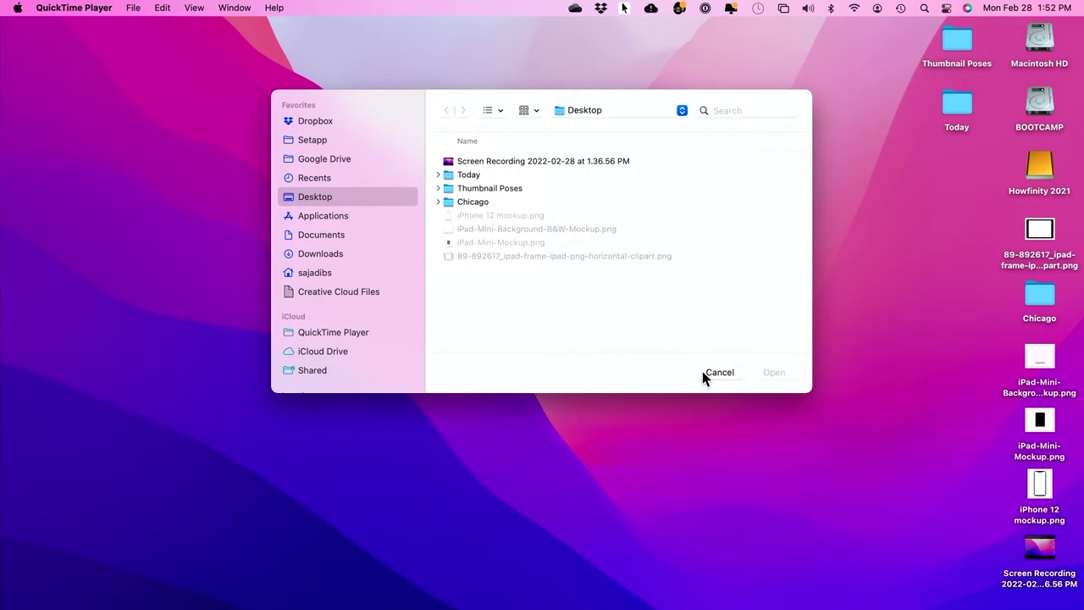
pyautogui.click(718, 373)
pyautogui.click(133, 10)
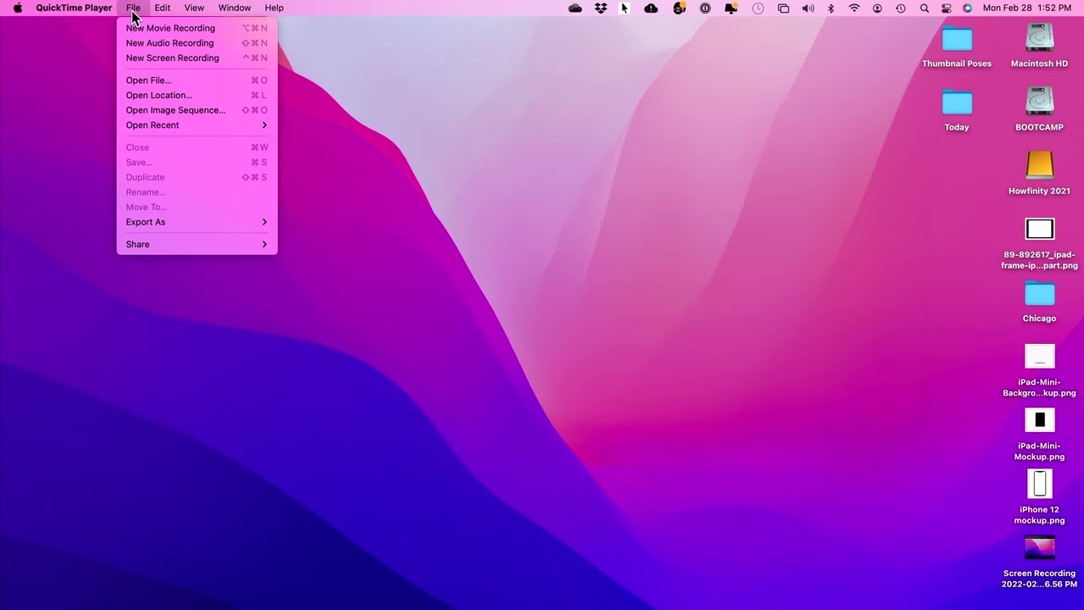
pyautogui.click(198, 59)
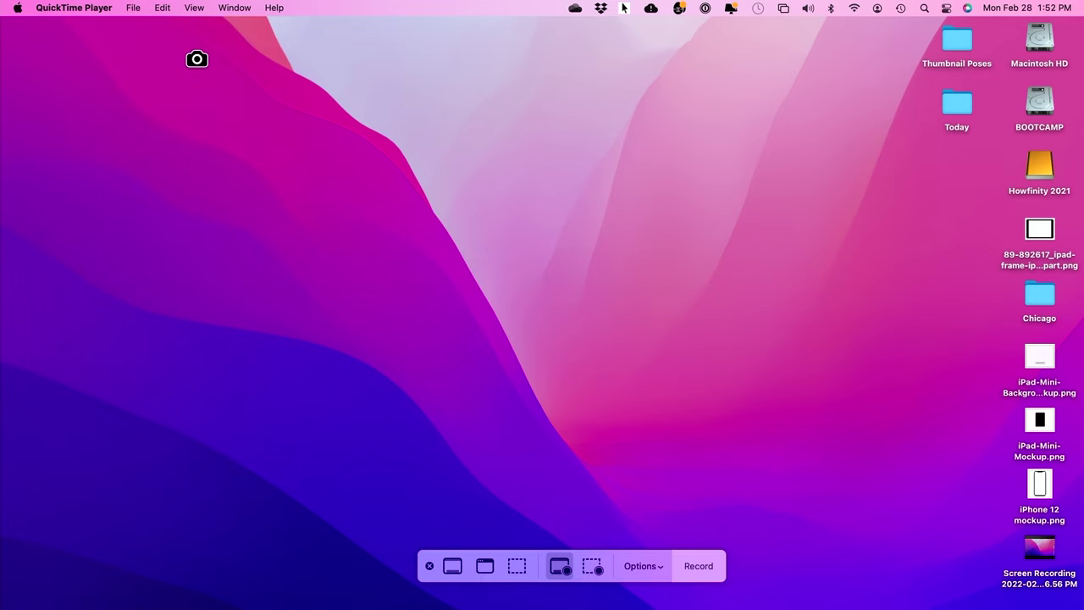
# Step: Choose Quick Time Input as the recording microphone and start recording the entire screen
pyautogui.click(658, 570)
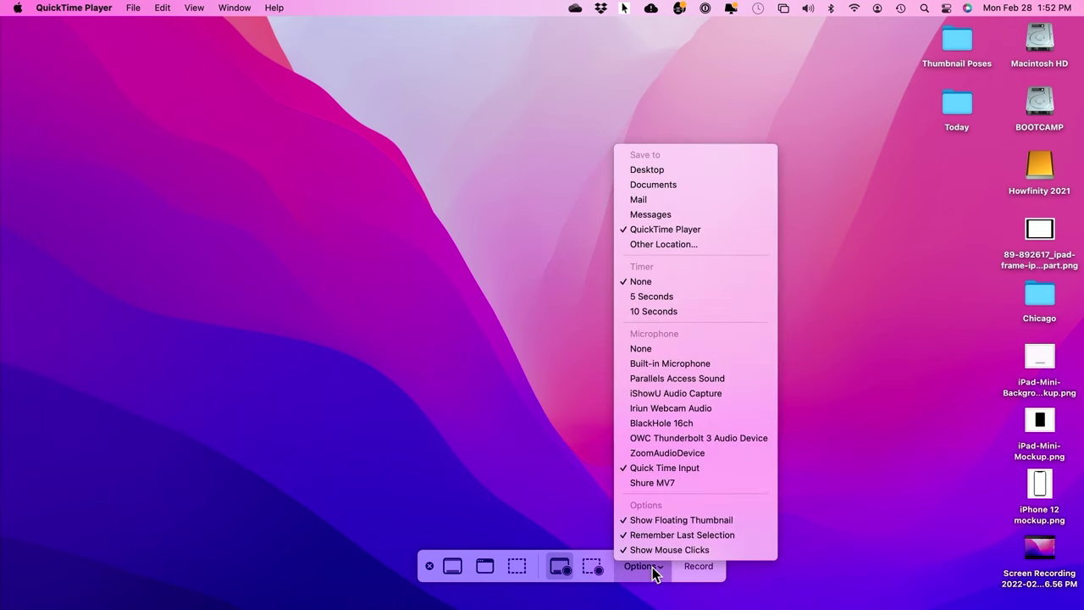
pyautogui.click(684, 467)
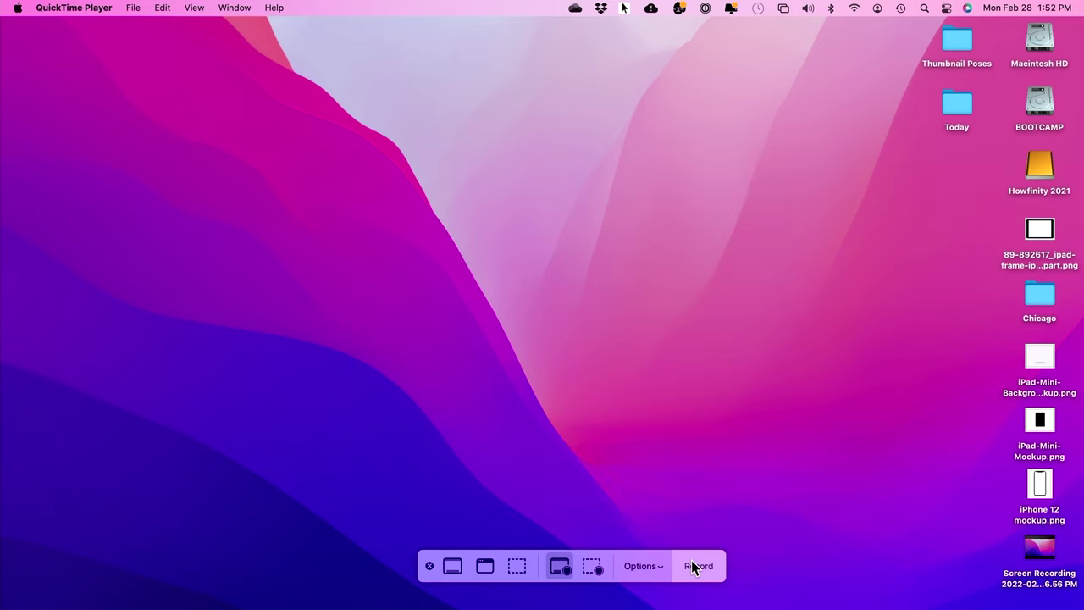
pyautogui.click(691, 566)
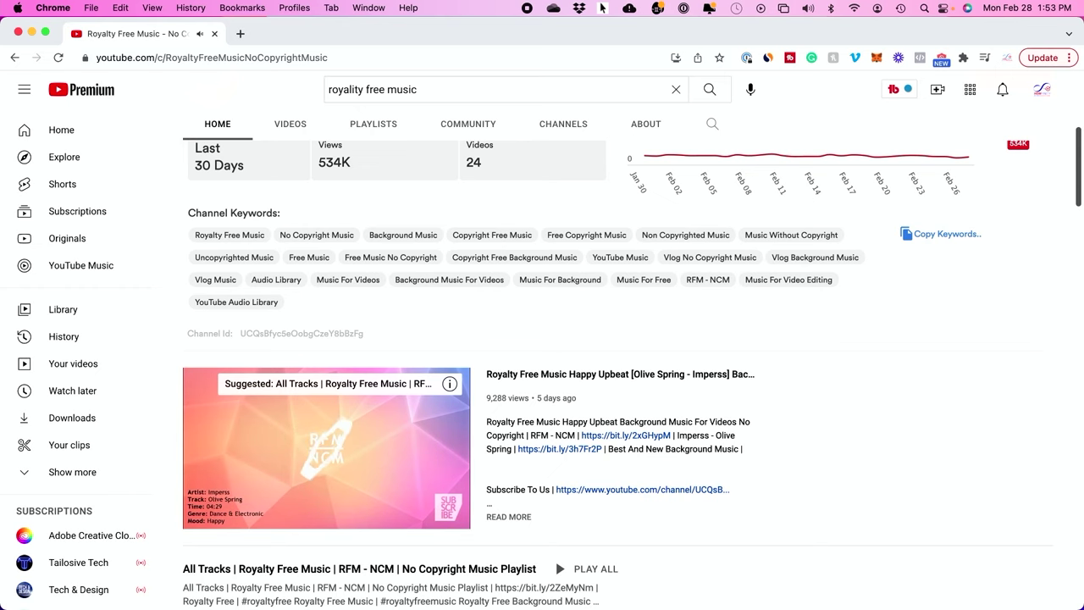
# Step: Stop the screen recording and skim forward through the recorded clip
pyautogui.moveTo(290, 476)
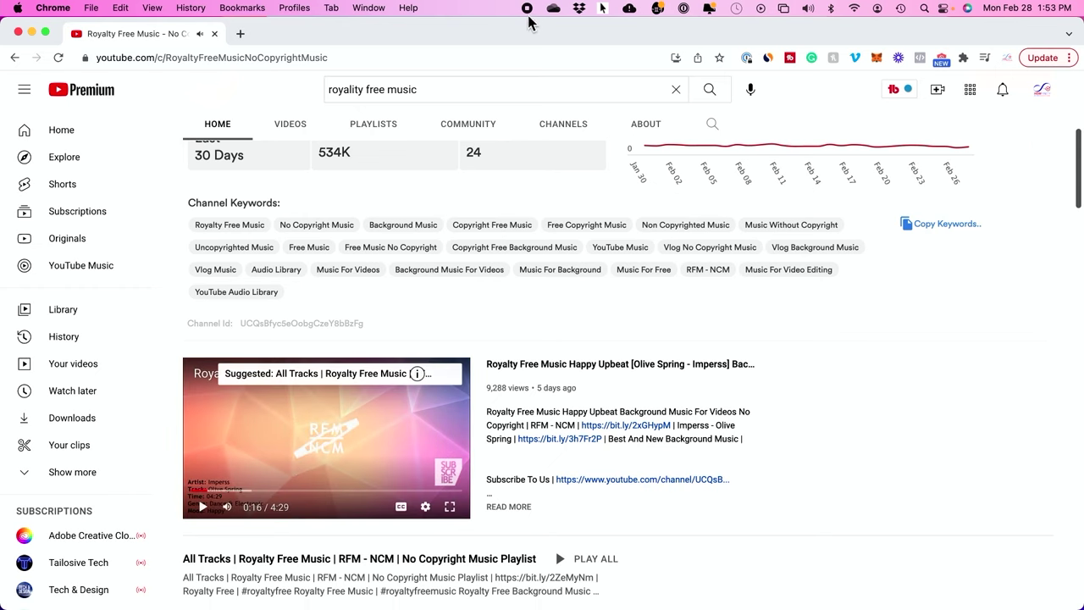
pyautogui.click(526, 9)
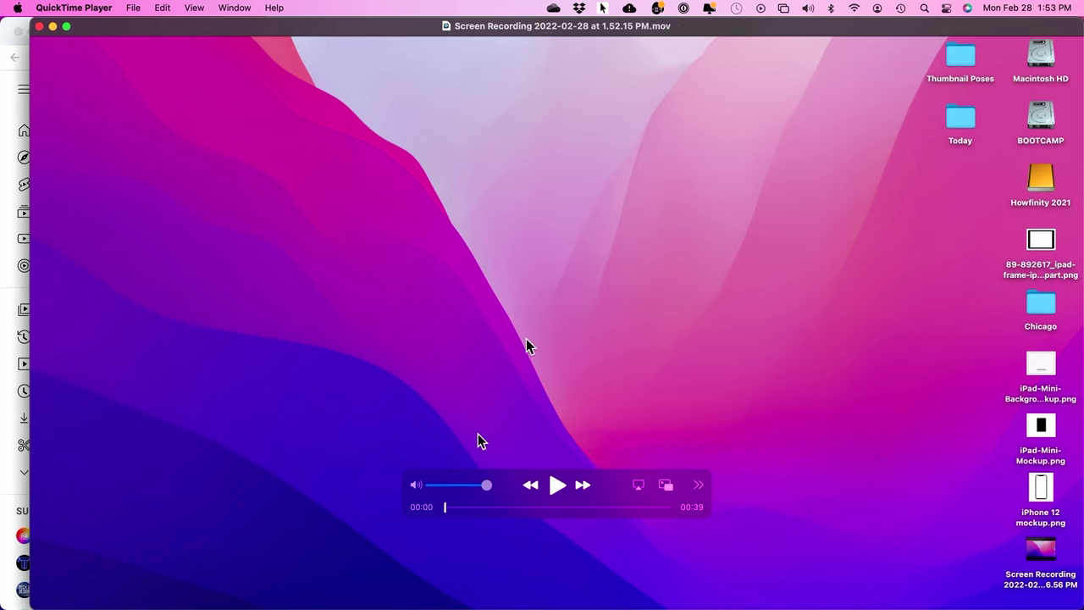
pyautogui.moveTo(449, 508); pyautogui.dragTo(535, 505)
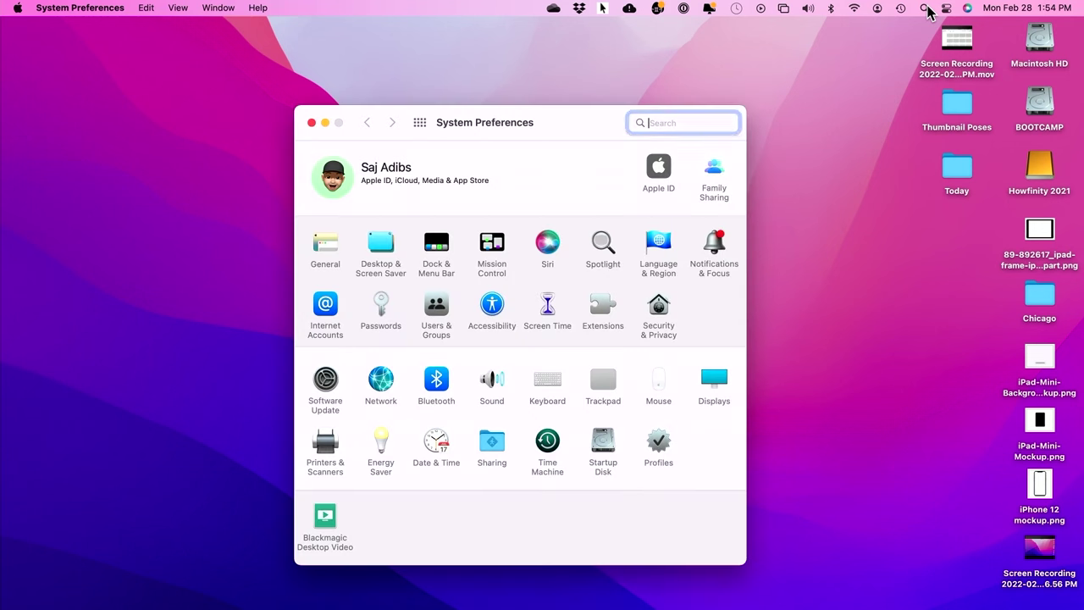
# Step: Open the Sound settings in System Preferences and set the output device to Internal Speakers
pyautogui.click(490, 385)
pyautogui.scroll(-1, 343, 285)
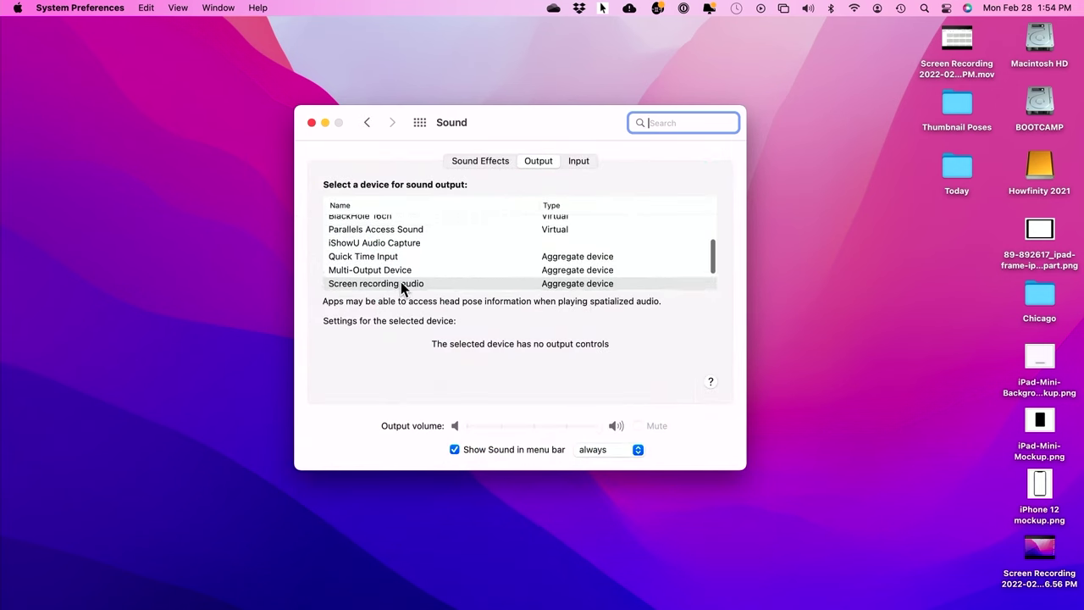
pyautogui.click(440, 282)
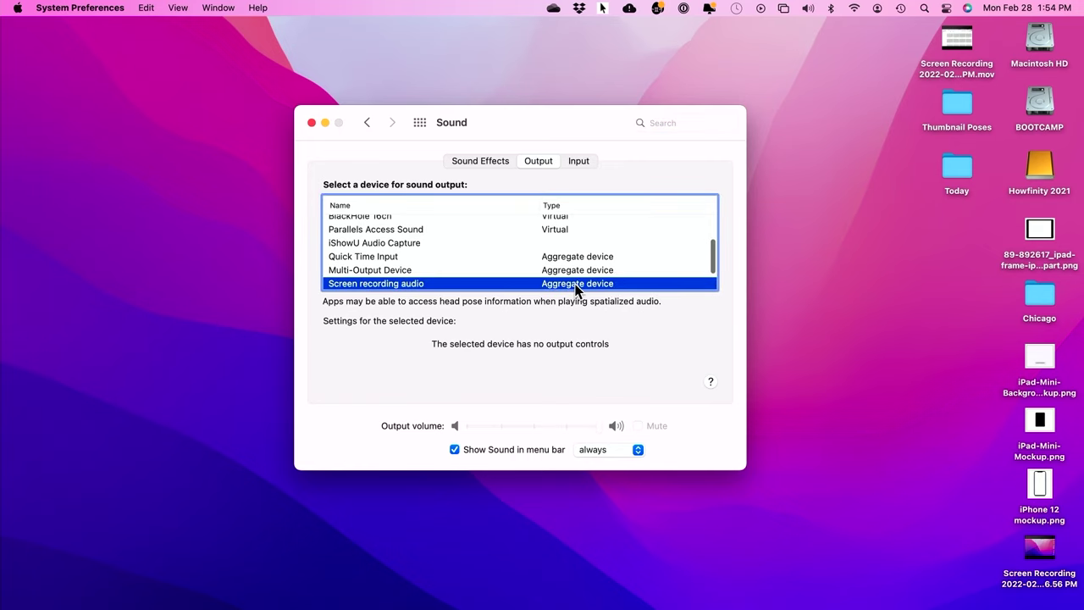
pyautogui.scroll(2, 574, 288)
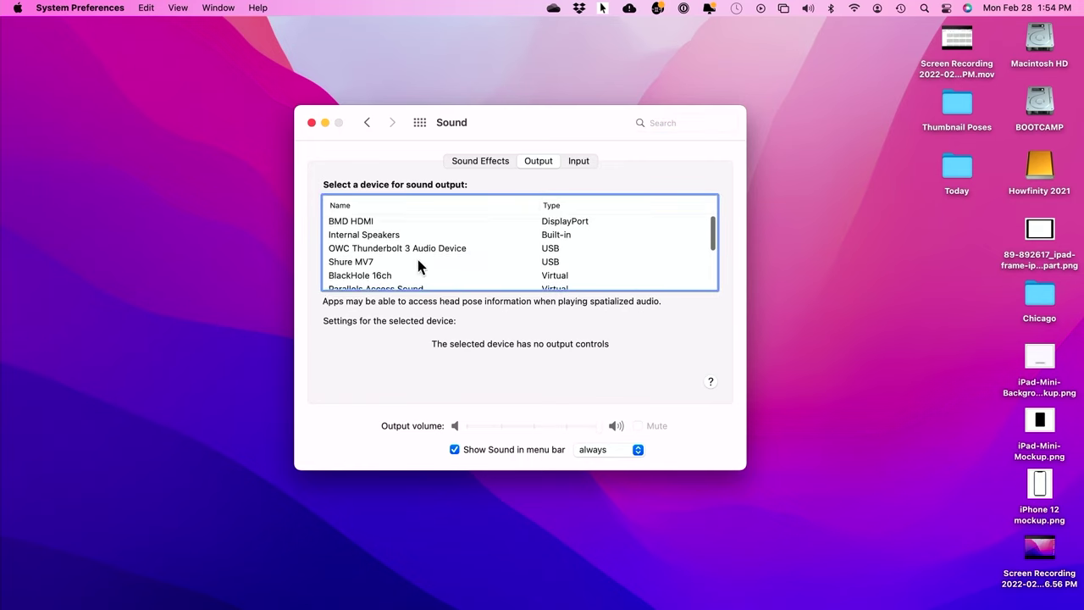
pyautogui.scroll(-1, 417, 259)
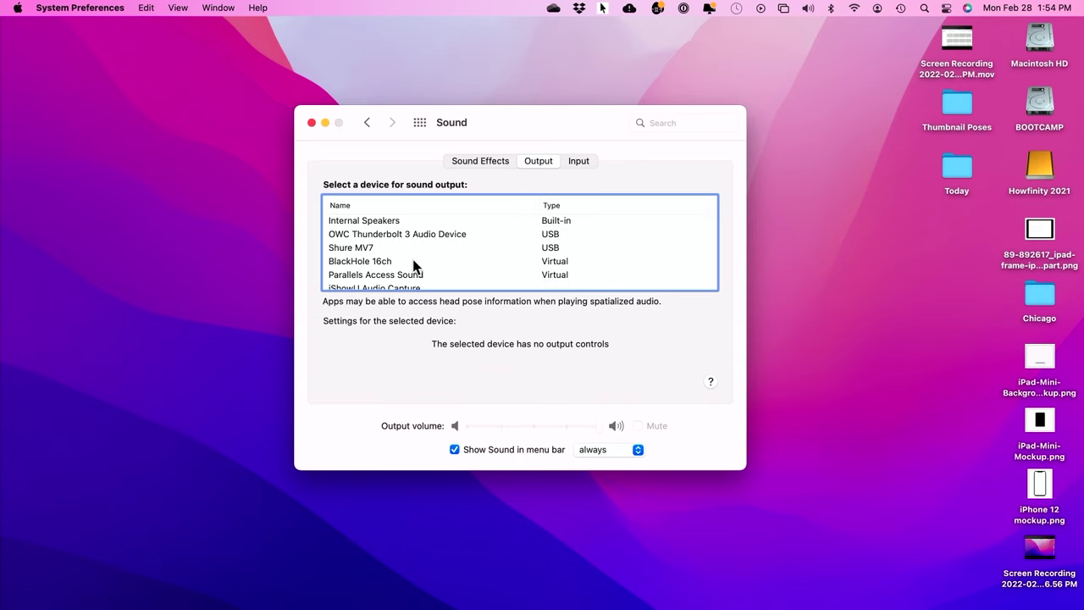
pyautogui.scroll(-3, 415, 265)
pyautogui.scroll(5, 415, 266)
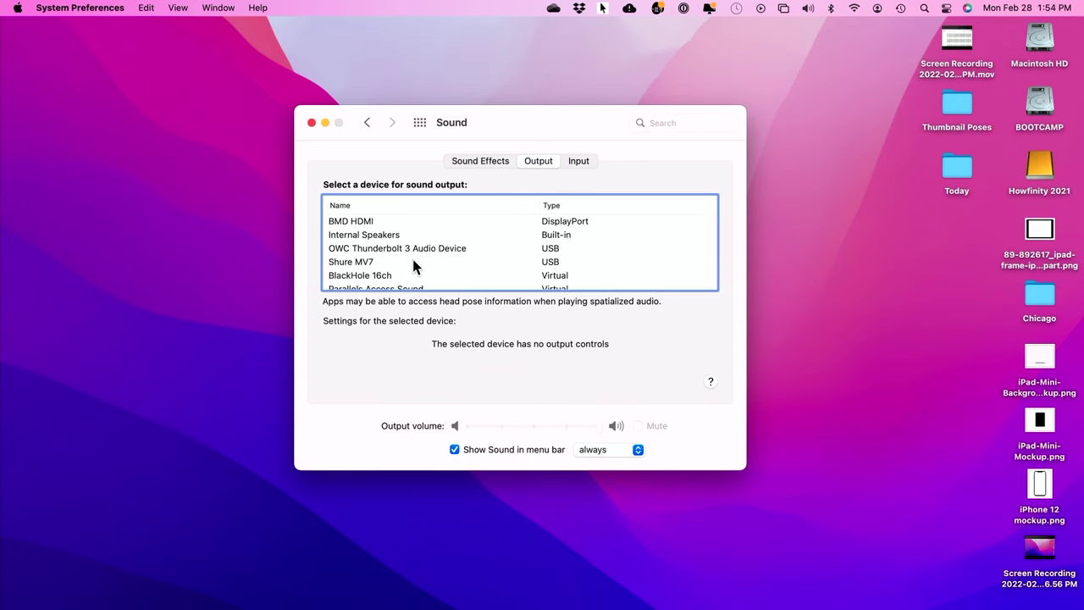
pyautogui.click(376, 236)
pyautogui.scroll(-3, 367, 265)
pyautogui.scroll(4, 367, 265)
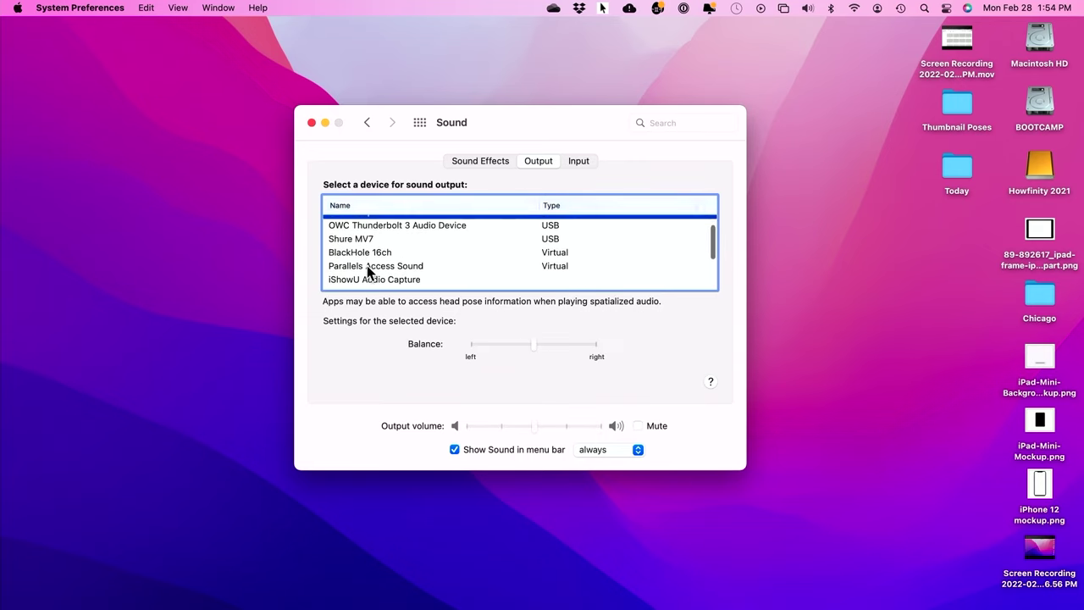